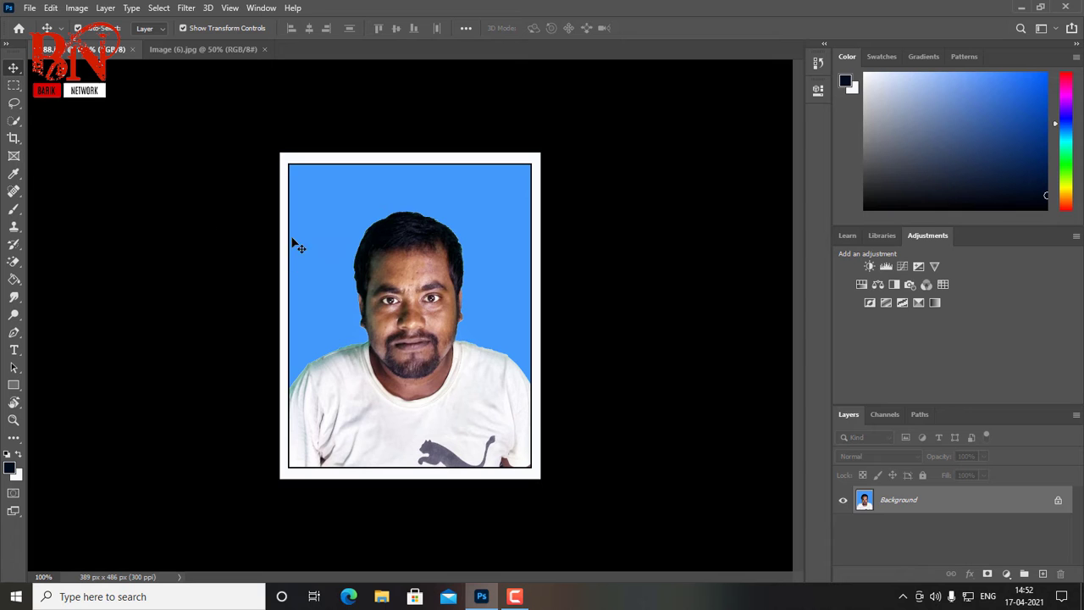
Set the crop size for the portrait photo to 213 px wide by 213 px high
{"action": "left_click", "coordinate": [194, 50]}
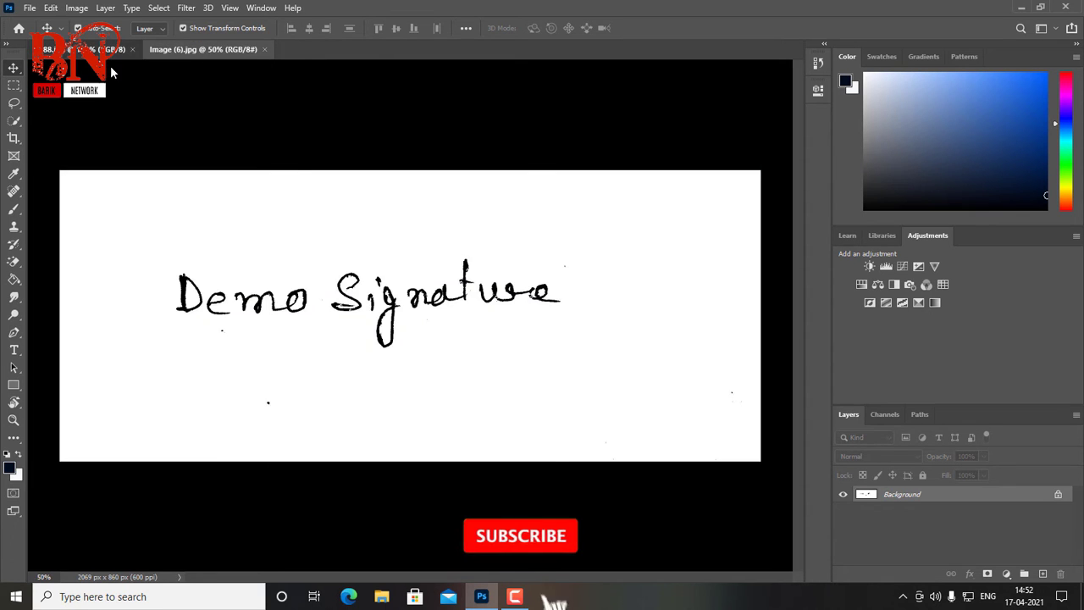
{"action": "left_click", "coordinate": [106, 53]}
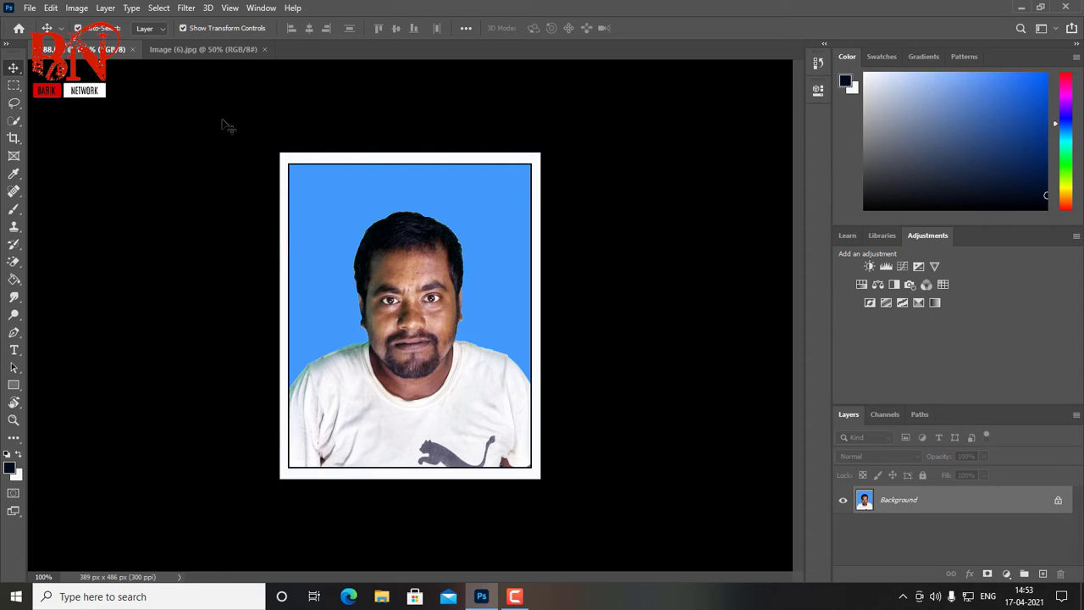
{"action": "left_click", "coordinate": [12, 139]}
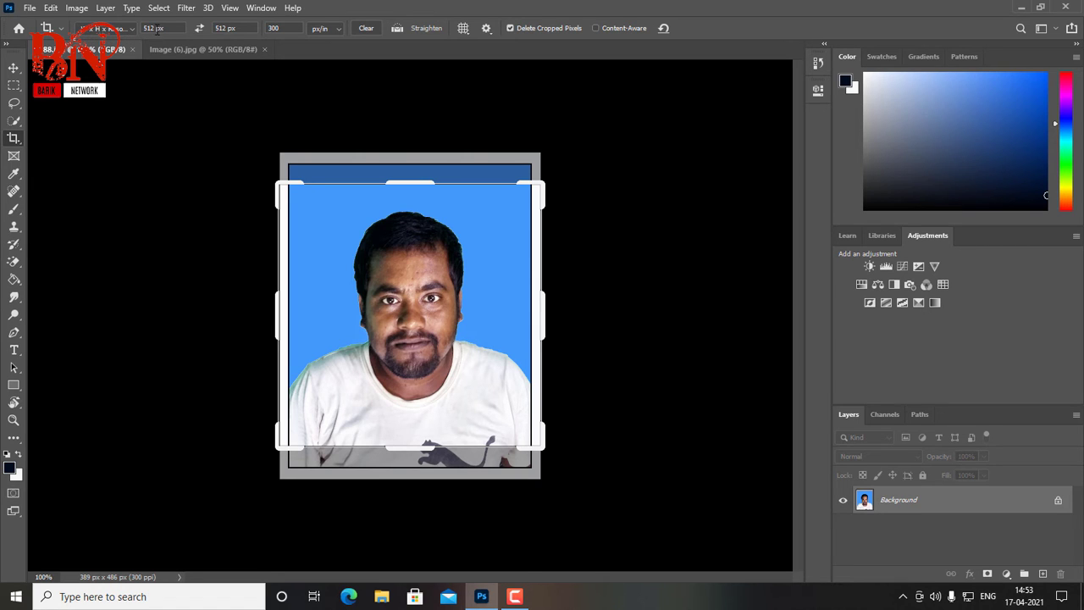
{"action": "left_click", "coordinate": [156, 28]}
{"action": "type", "text": "213"}
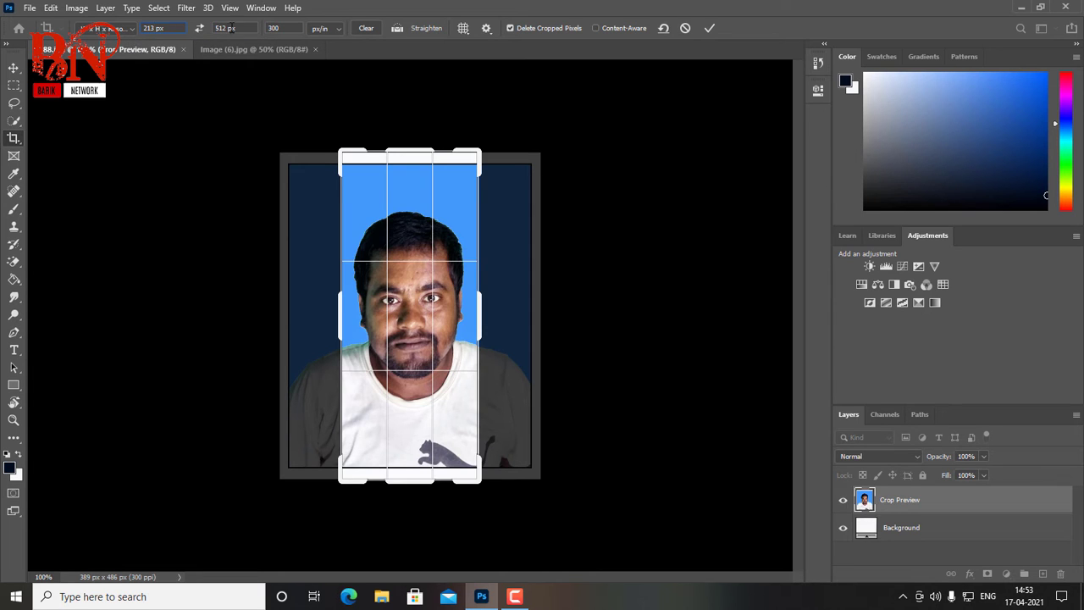
{"action": "left_click", "coordinate": [227, 28]}
{"action": "type", "text": "213"}
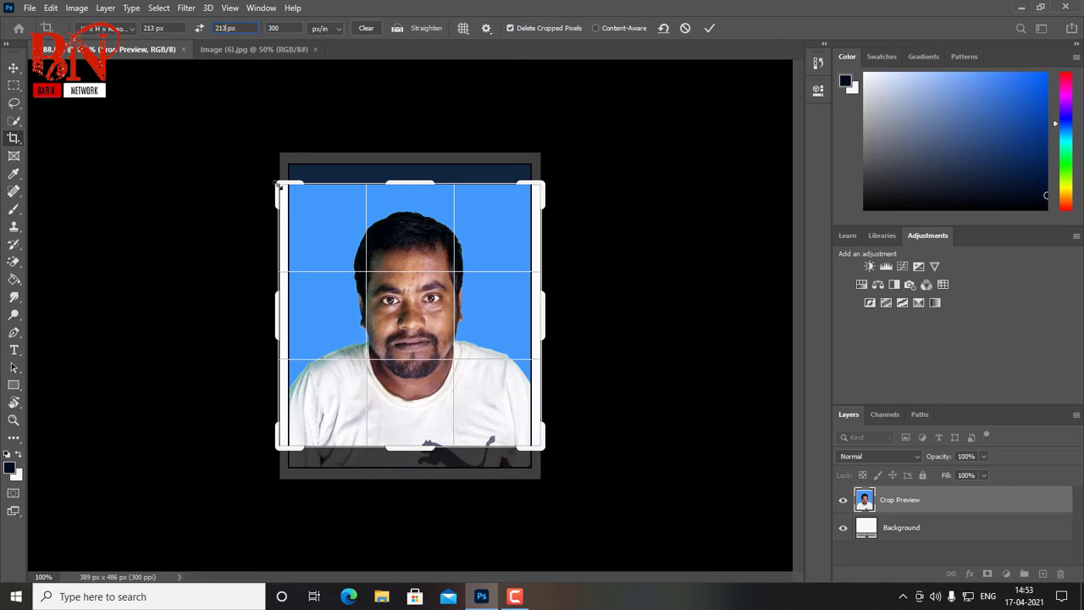
Fit the square crop frame around the man's head and shoulders, excluding the white border, and apply the crop
{"action": "left_click_drag", "start_coordinate": [278, 184], "coordinate": [291, 194]}
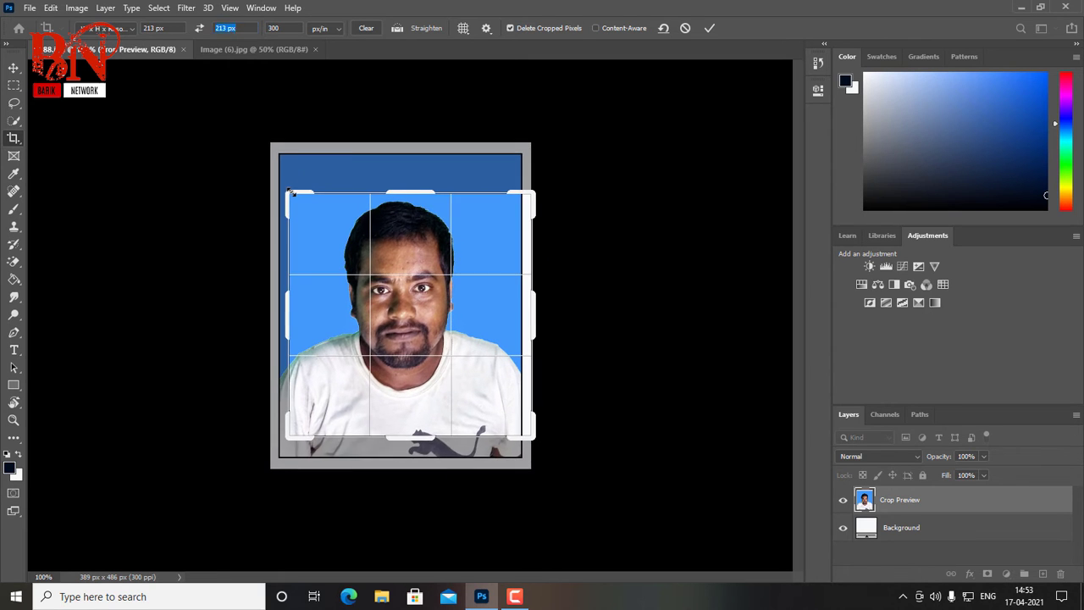
{"action": "left_click_drag", "start_coordinate": [538, 436], "coordinate": [478, 405]}
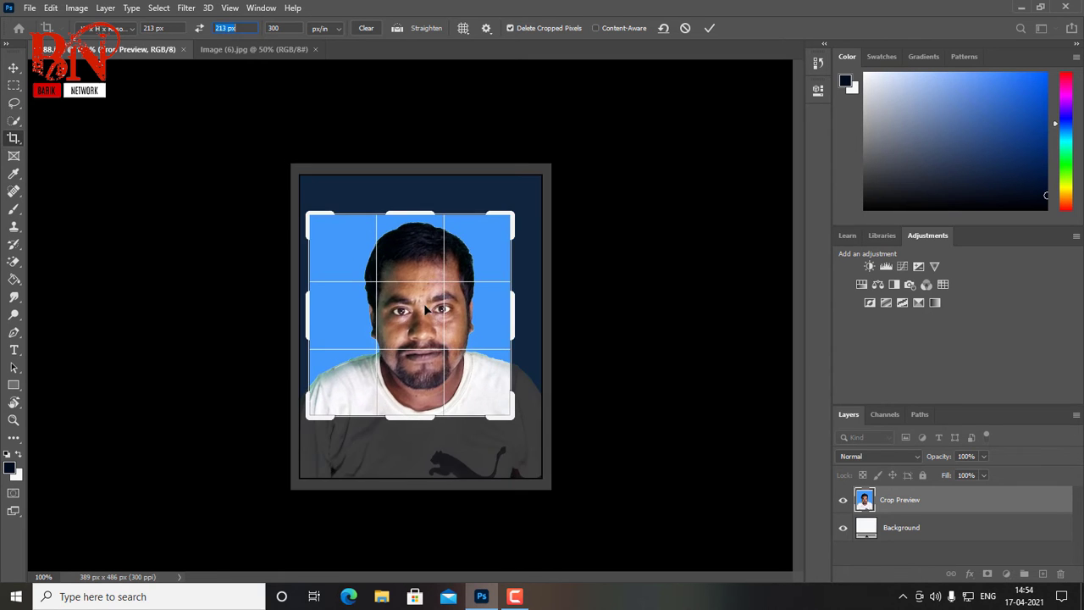
{"action": "left_click_drag", "start_coordinate": [428, 310], "coordinate": [413, 317]}
{"action": "left_click_drag", "start_coordinate": [421, 389], "coordinate": [407, 392]}
{"action": "left_click_drag", "start_coordinate": [312, 417], "coordinate": [303, 422]}
{"action": "left_click_drag", "start_coordinate": [518, 207], "coordinate": [521, 201]}
{"action": "left_click_drag", "start_coordinate": [416, 379], "coordinate": [416, 387]}
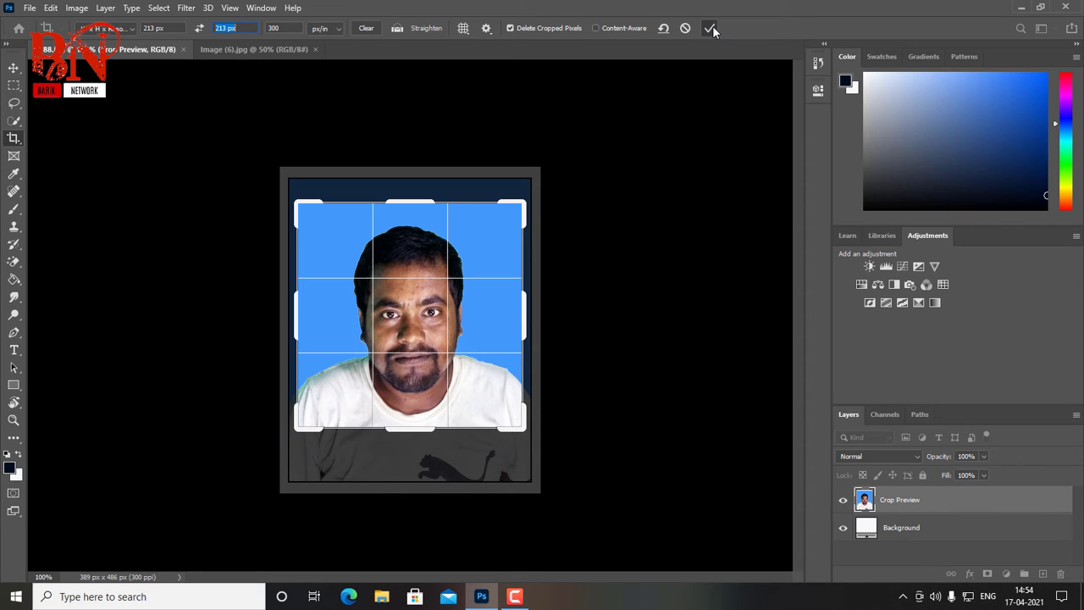
{"action": "left_click", "coordinate": [710, 28]}
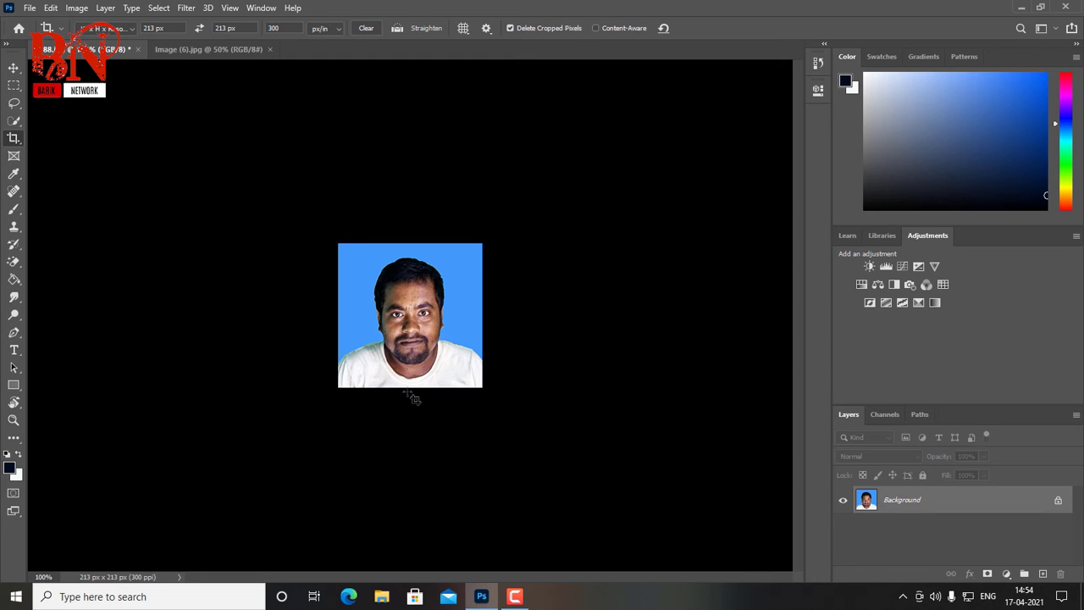
Select the whole cropped portrait and outline it with a 3 px dark stroke placed at the center of the selection edge
{"action": "left_click", "coordinate": [14, 85]}
{"action": "left_click_drag", "start_coordinate": [347, 216], "coordinate": [619, 505]}
{"action": "right_click", "coordinate": [450, 339]}
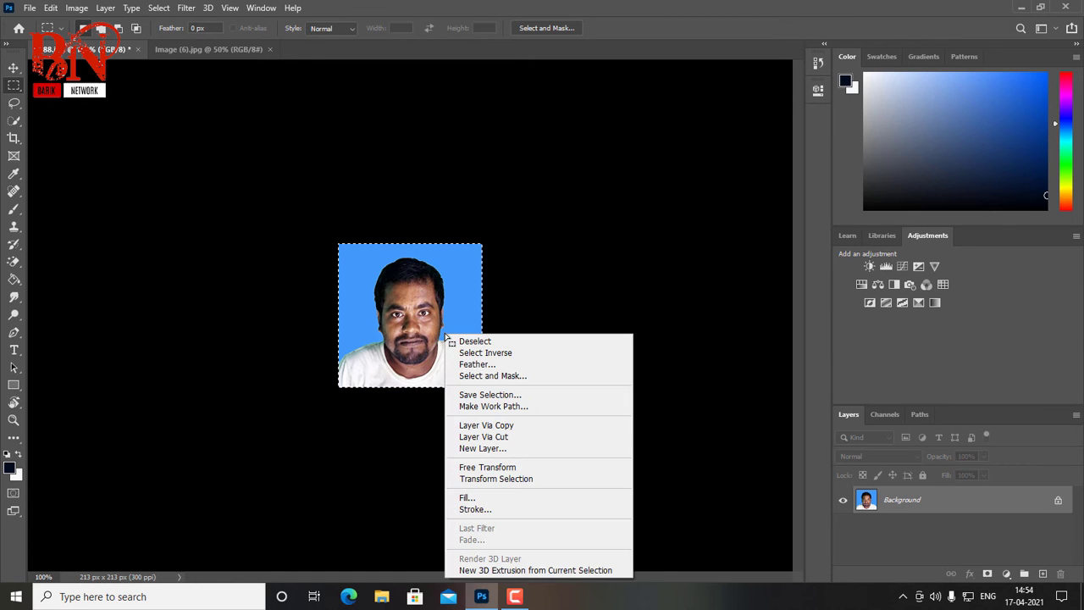
{"action": "left_click", "coordinate": [488, 510]}
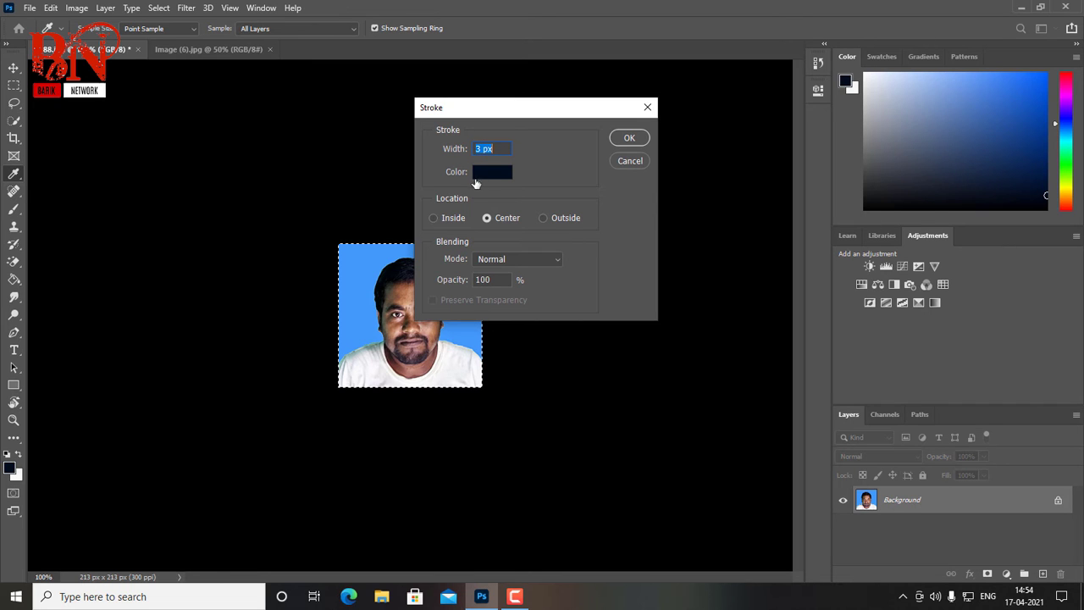
{"action": "left_click", "coordinate": [628, 137]}
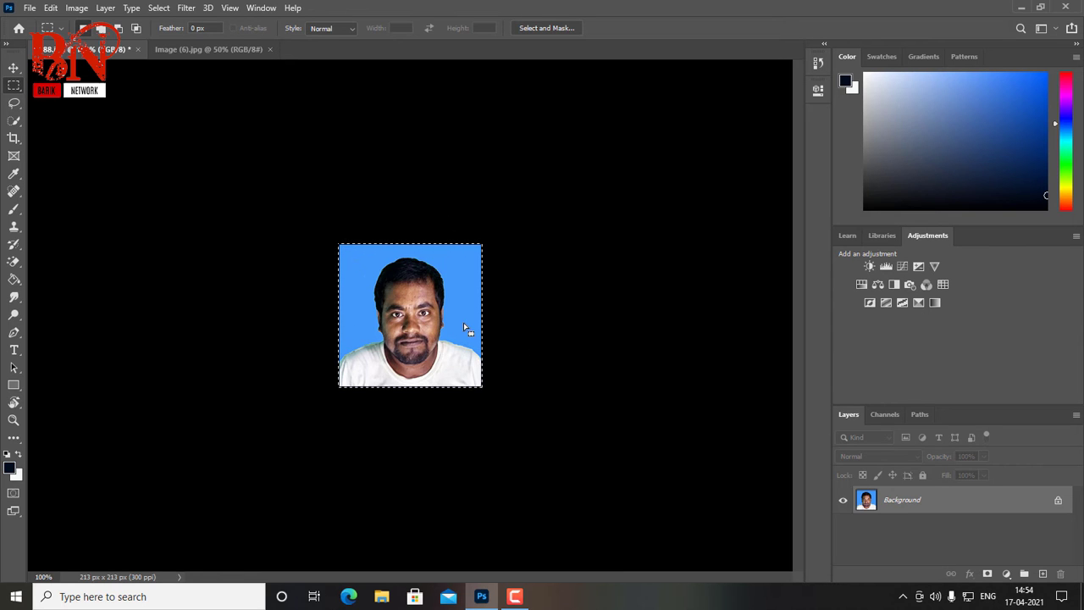
{"action": "left_click", "coordinate": [15, 71]}
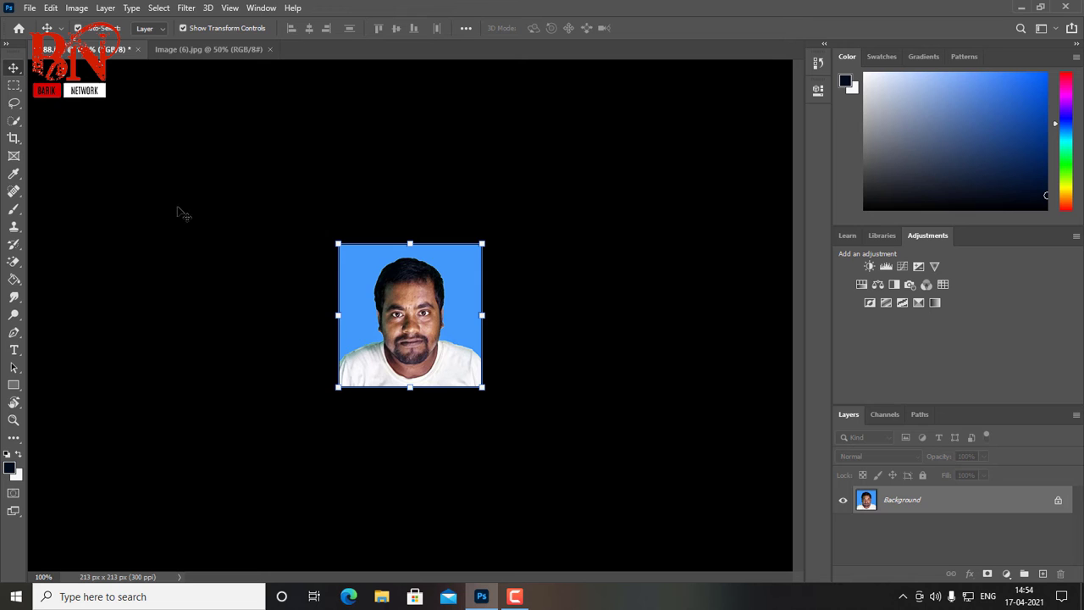
Choose the W x H x Resolution crop preset and set the signature image's crop to 1023 px by 680 px at 600 px/in
{"action": "left_click", "coordinate": [12, 139]}
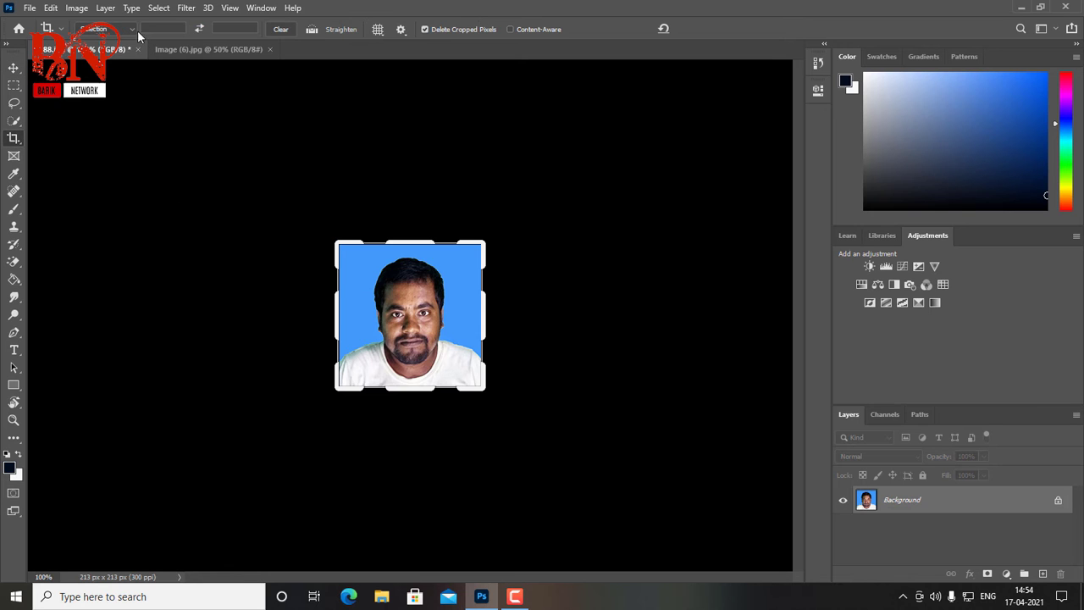
{"action": "left_click", "coordinate": [132, 31]}
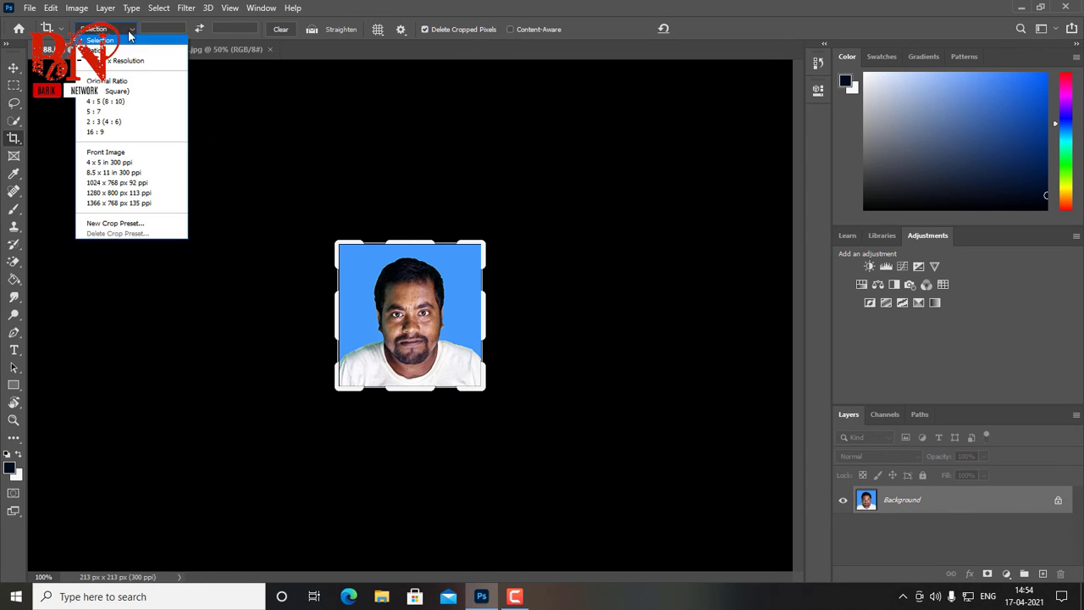
{"action": "left_click", "coordinate": [121, 62]}
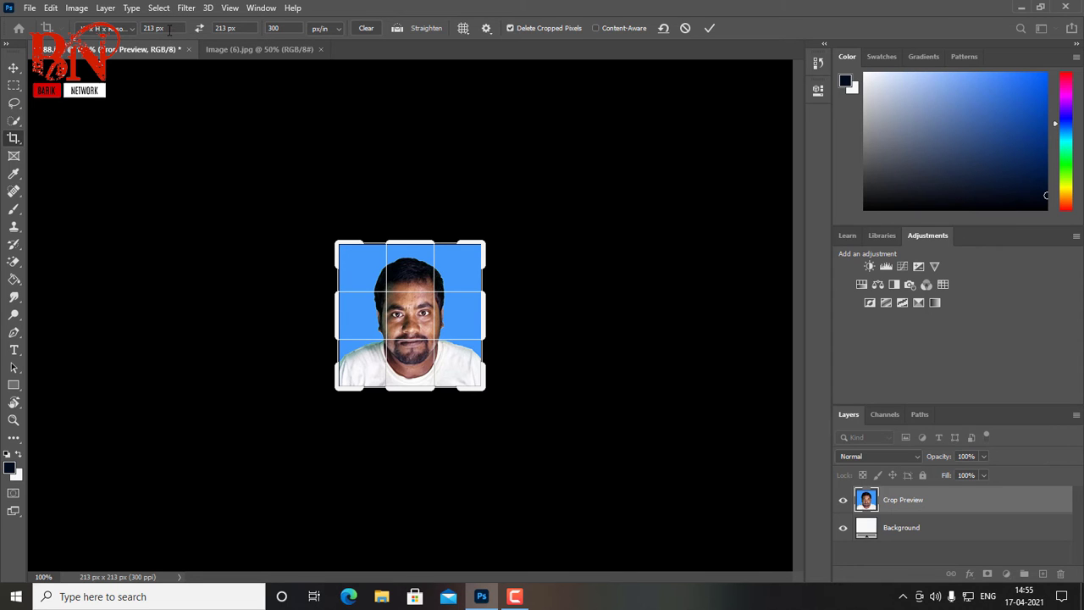
{"action": "left_click", "coordinate": [235, 48]}
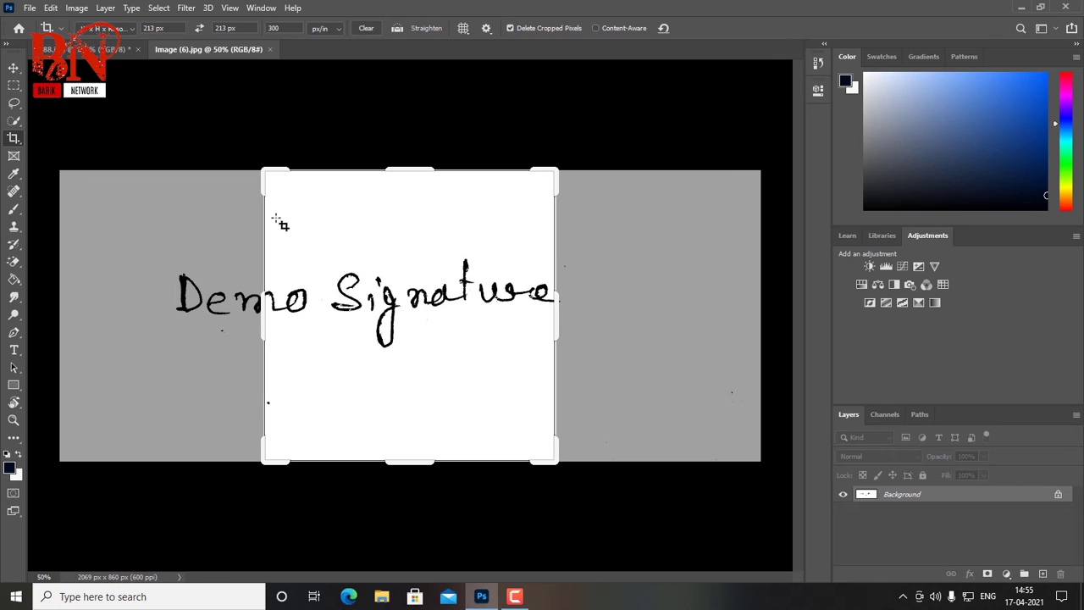
{"action": "left_click", "coordinate": [156, 29]}
{"action": "type", "text": "1023"}
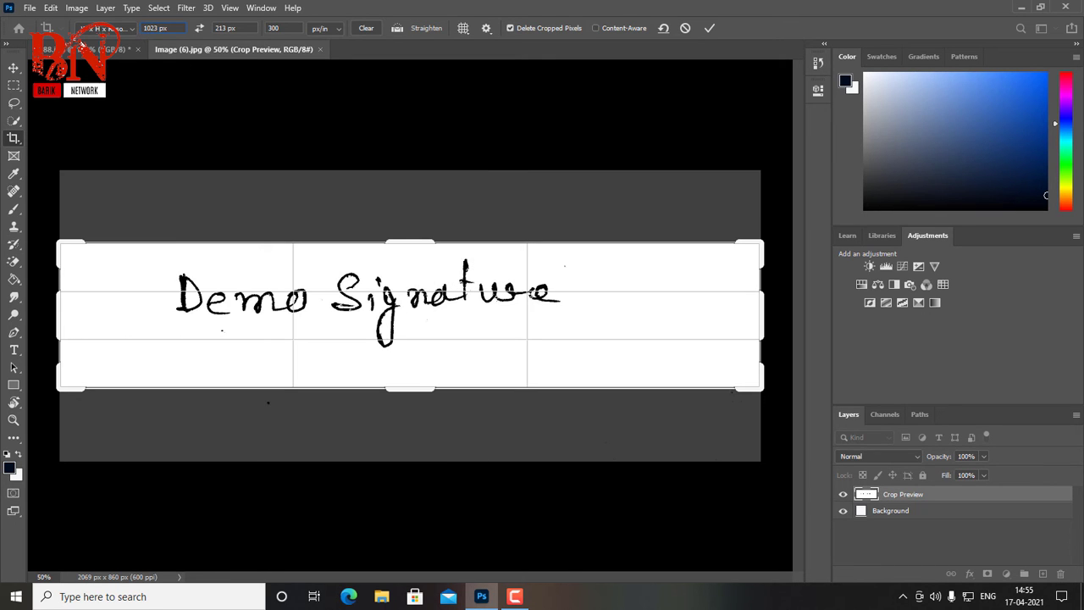
{"action": "left_click", "coordinate": [224, 28]}
{"action": "type", "text": "680"}
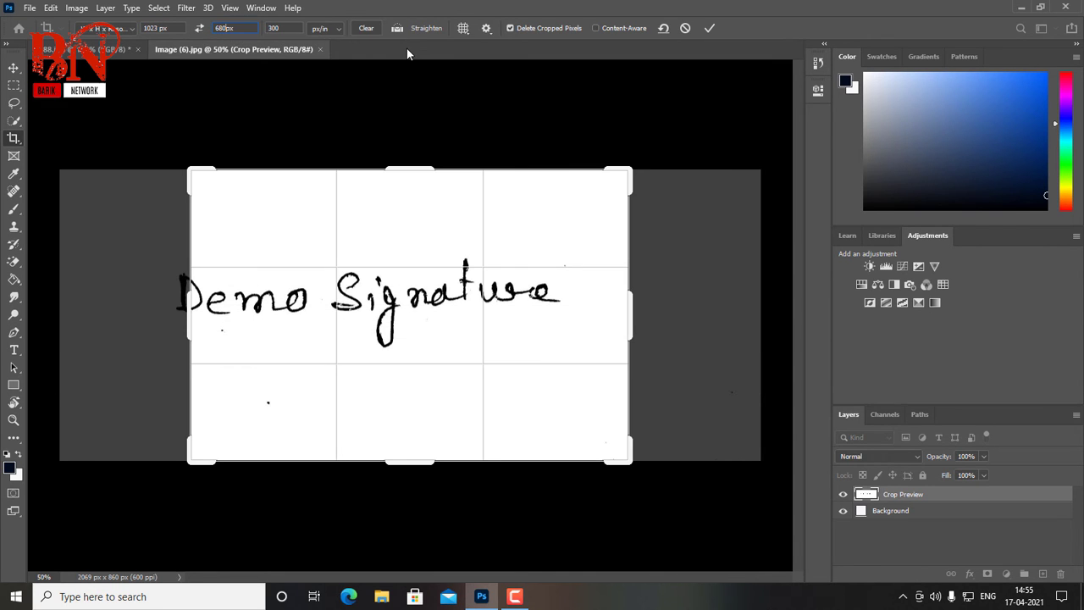
{"action": "left_click", "coordinate": [283, 27]}
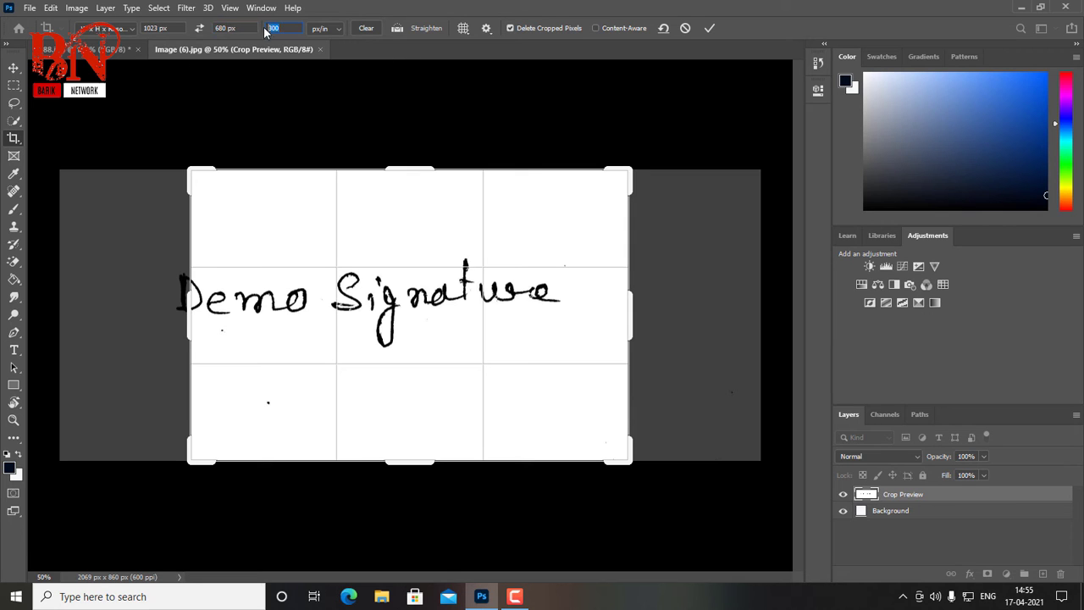
{"action": "type", "text": "60"}
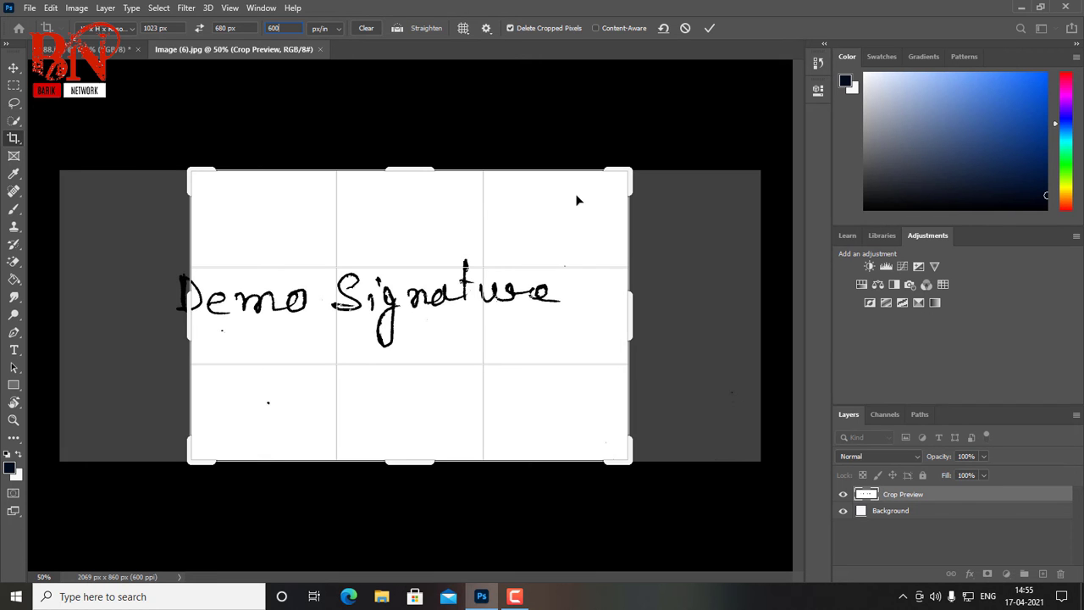
Adjust the crop frame to enclose the full handwritten signature and apply the crop
{"action": "left_click_drag", "start_coordinate": [187, 454], "coordinate": [174, 446]}
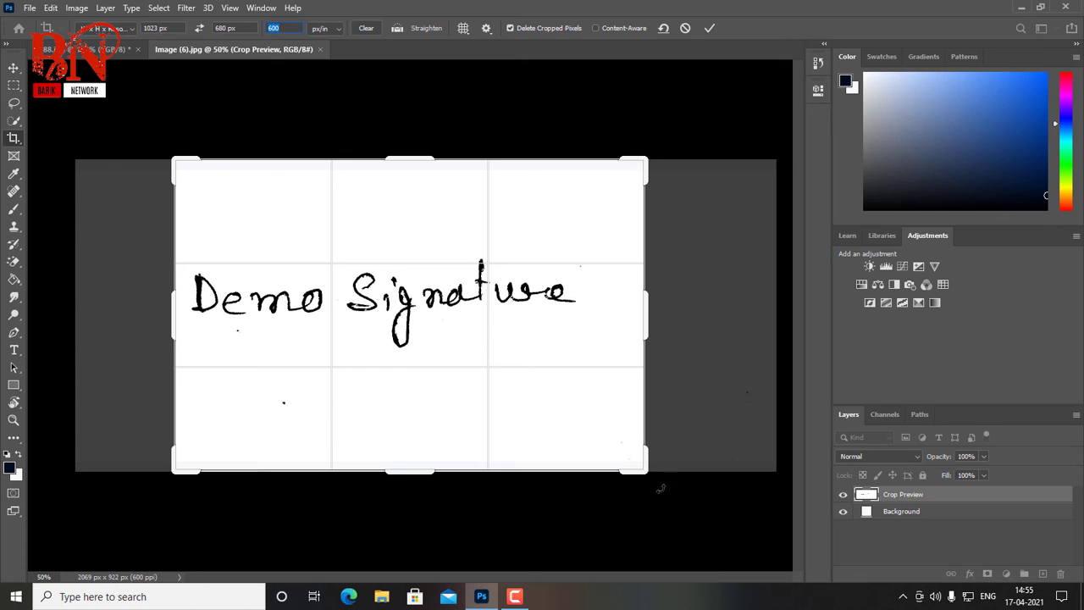
{"action": "left_click_drag", "start_coordinate": [660, 480], "coordinate": [624, 456]}
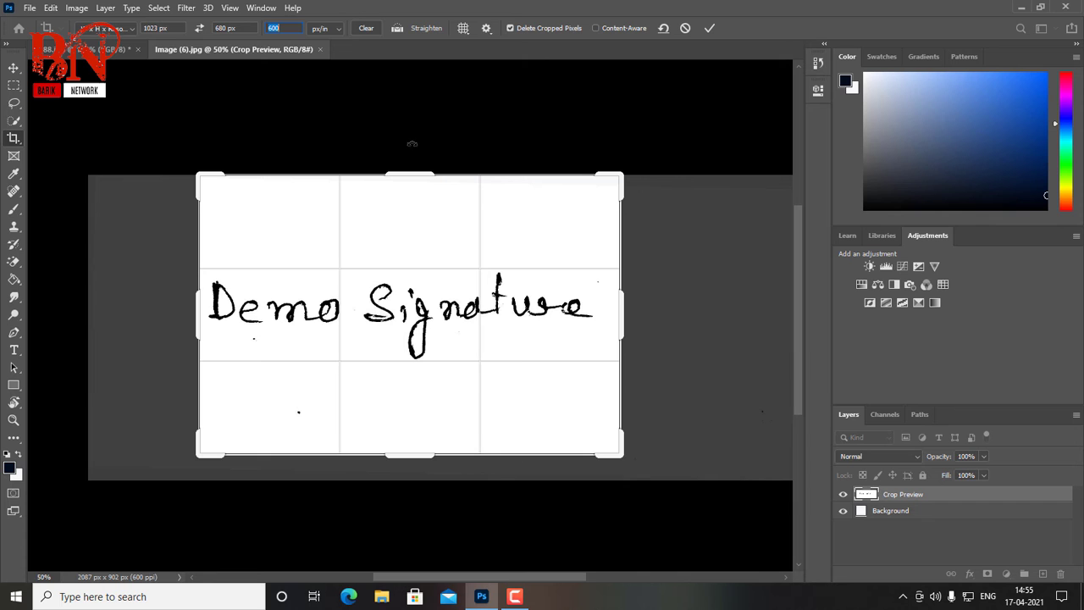
{"action": "left_click", "coordinate": [709, 29]}
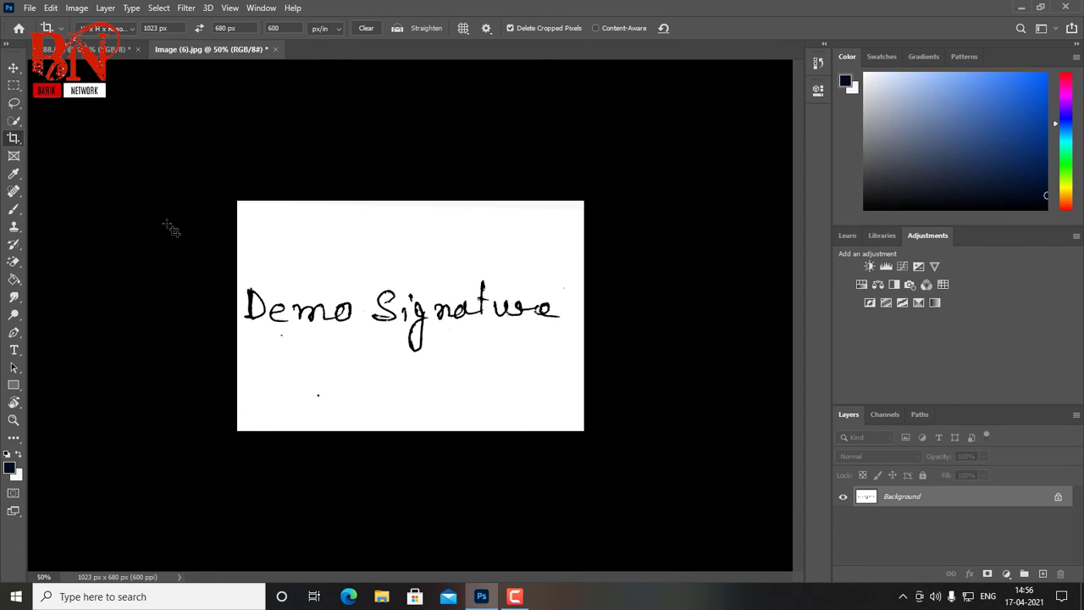
Save the cropped portrait photo to the Desktop as a JPEG file named 11
{"action": "left_click", "coordinate": [67, 51]}
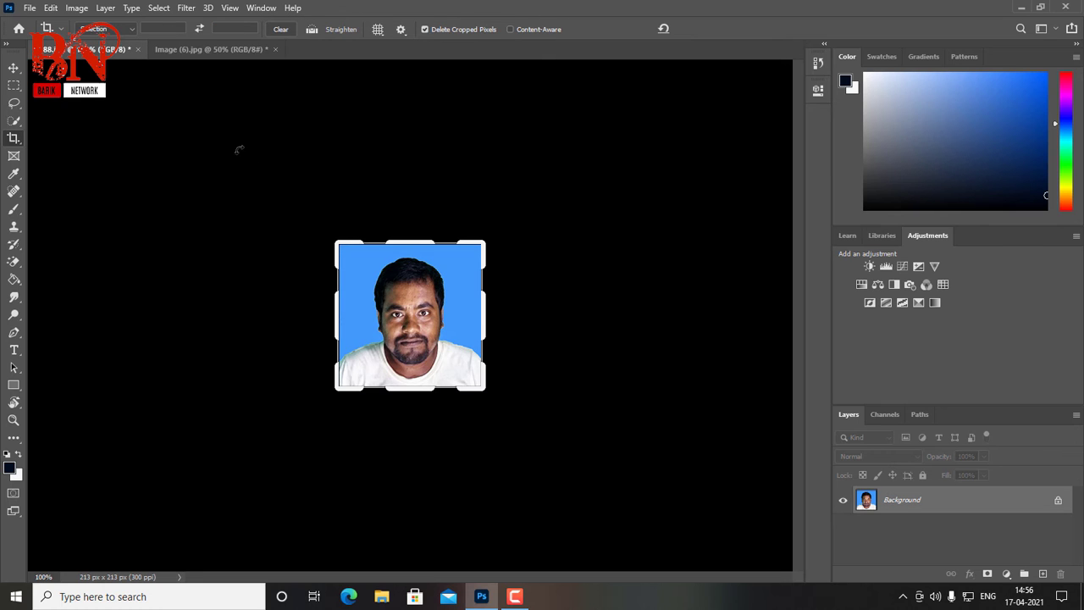
{"action": "left_click", "coordinate": [29, 8]}
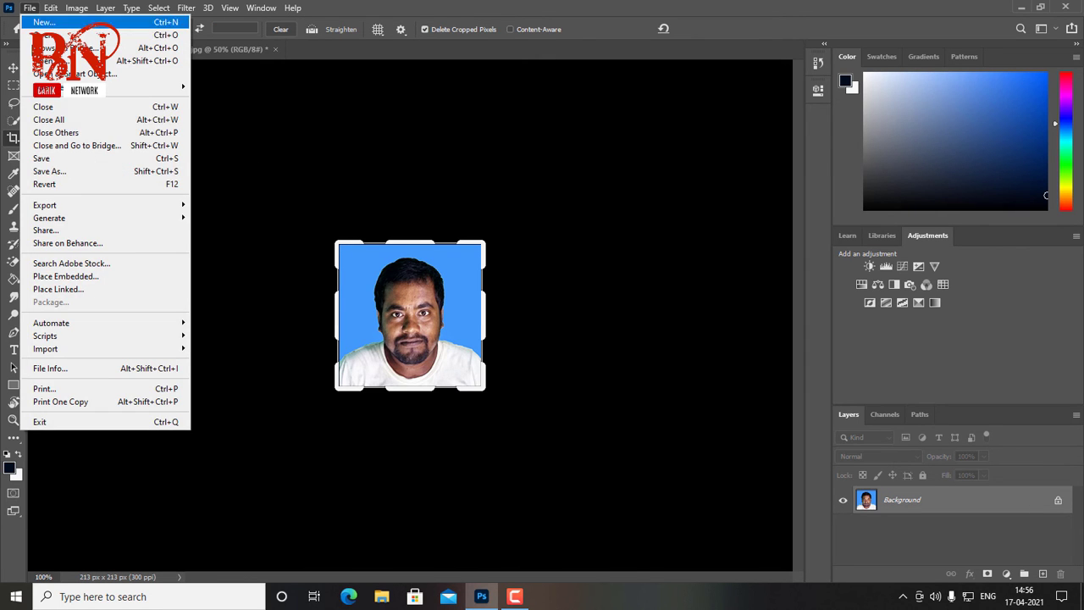
{"action": "left_click", "coordinate": [53, 172]}
{"action": "left_click", "coordinate": [601, 417]}
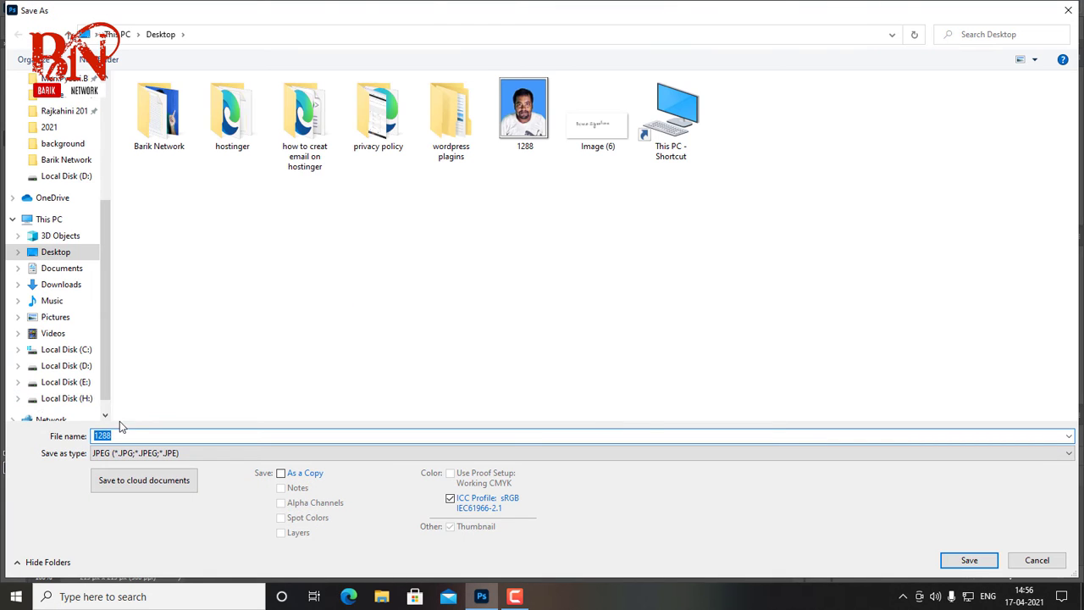
{"action": "left_click", "coordinate": [128, 436]}
{"action": "key", "text": "BackSpace"}
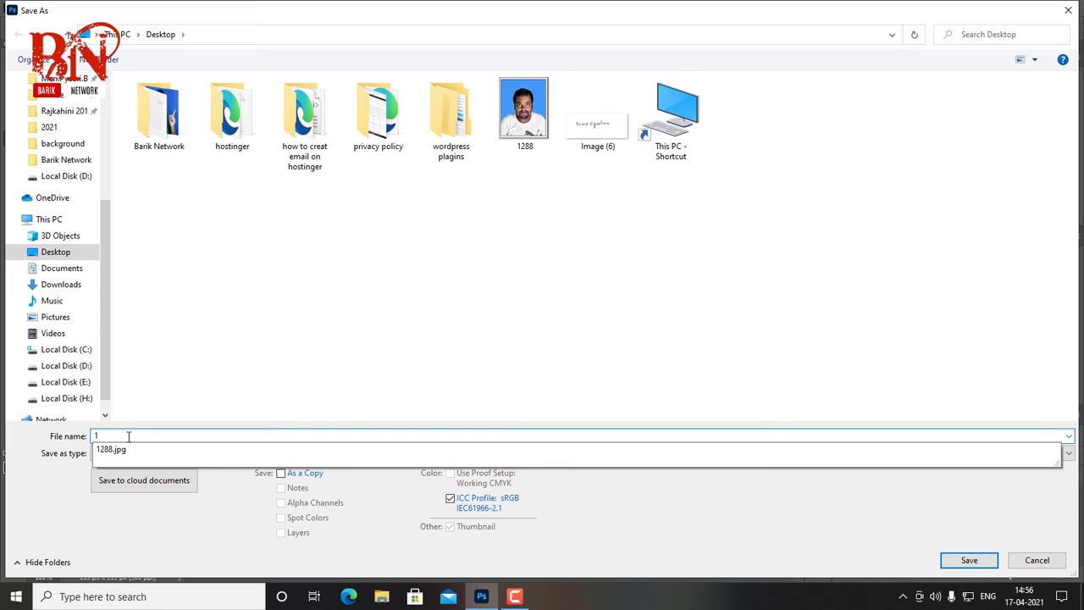
{"action": "type", "text": "1"}
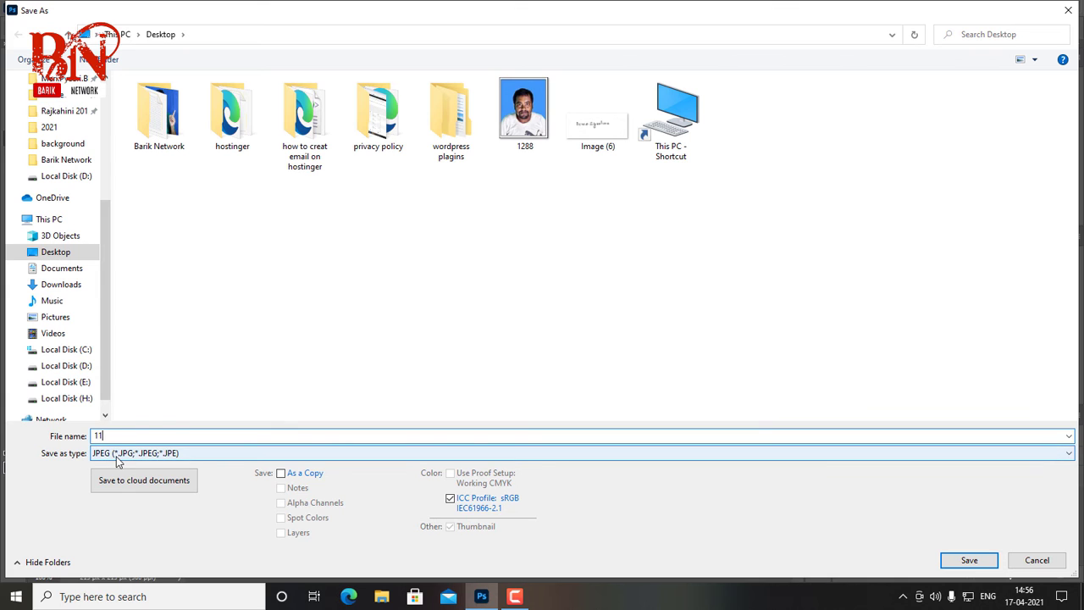
{"action": "left_click", "coordinate": [119, 458]}
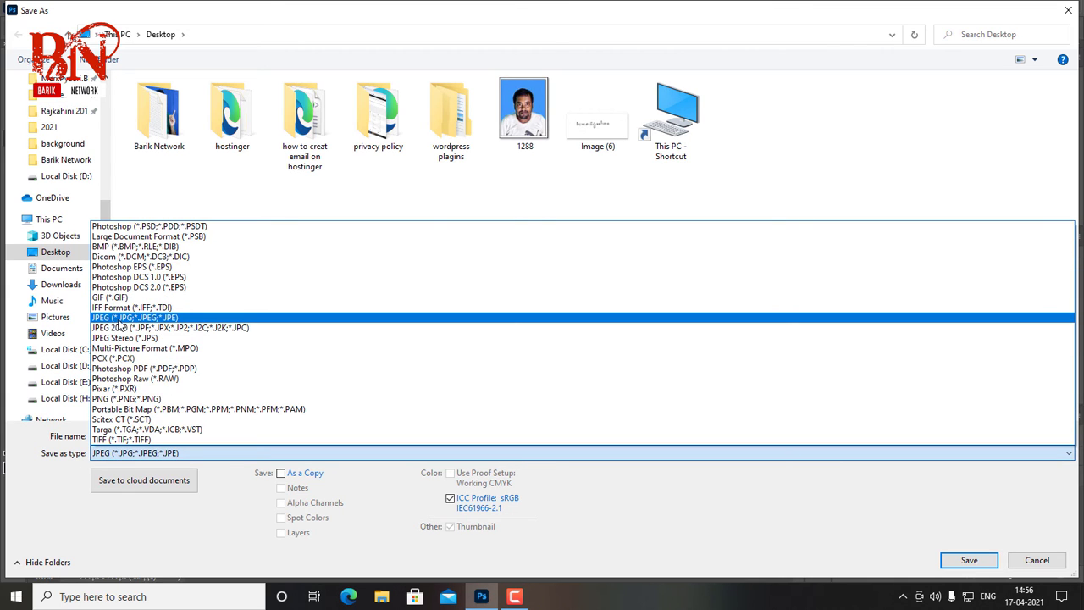
{"action": "left_click", "coordinate": [119, 319]}
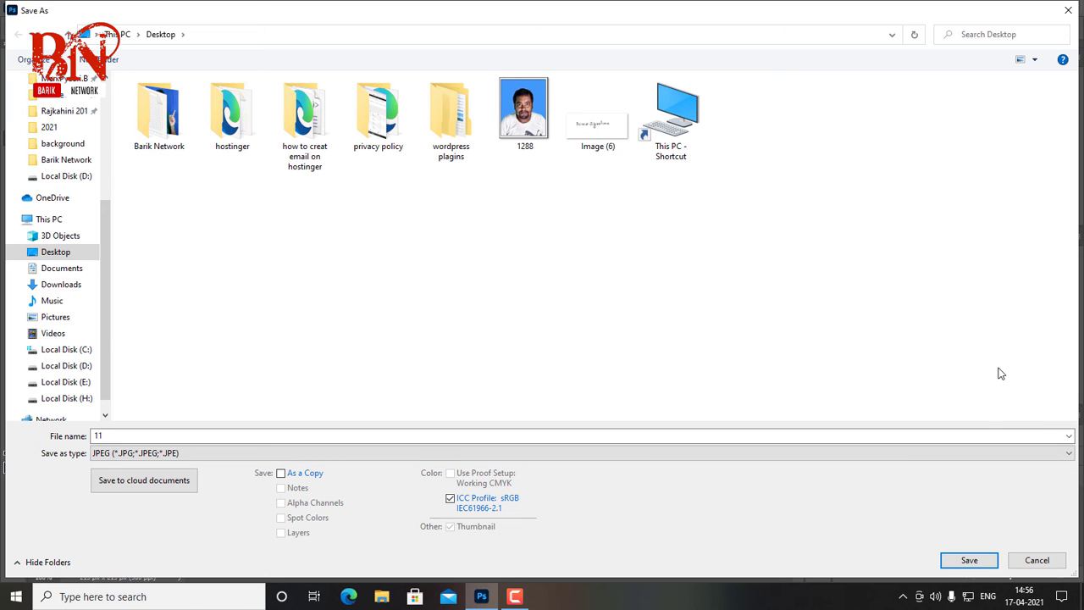
{"action": "left_click", "coordinate": [946, 560]}
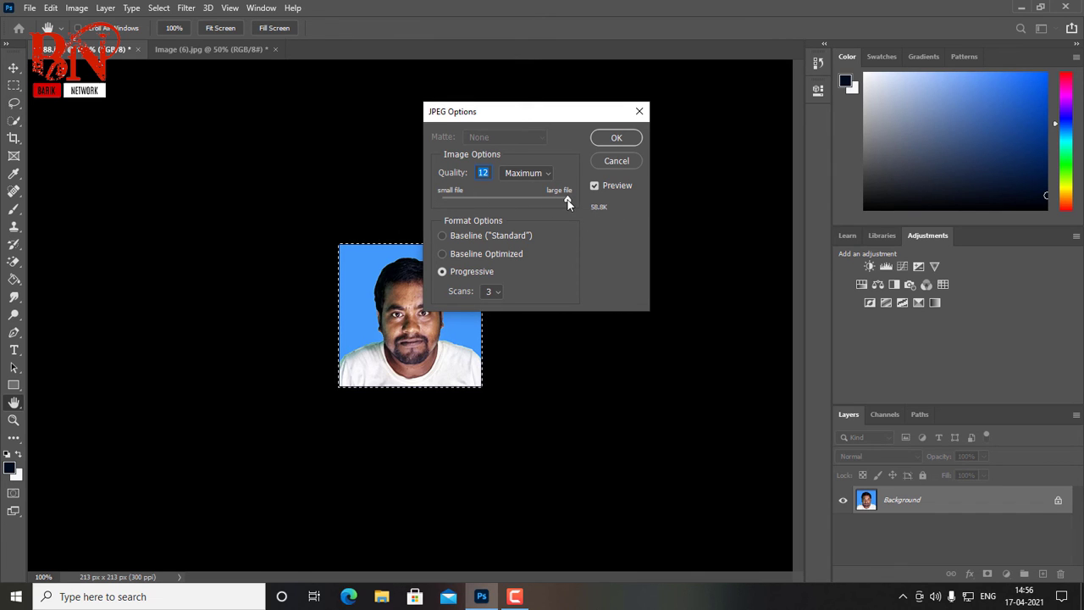
Reduce the portrait's JPEG quality to 3 (Low) with the Progressive format and finish saving
{"action": "left_click_drag", "start_coordinate": [568, 203], "coordinate": [404, 194]}
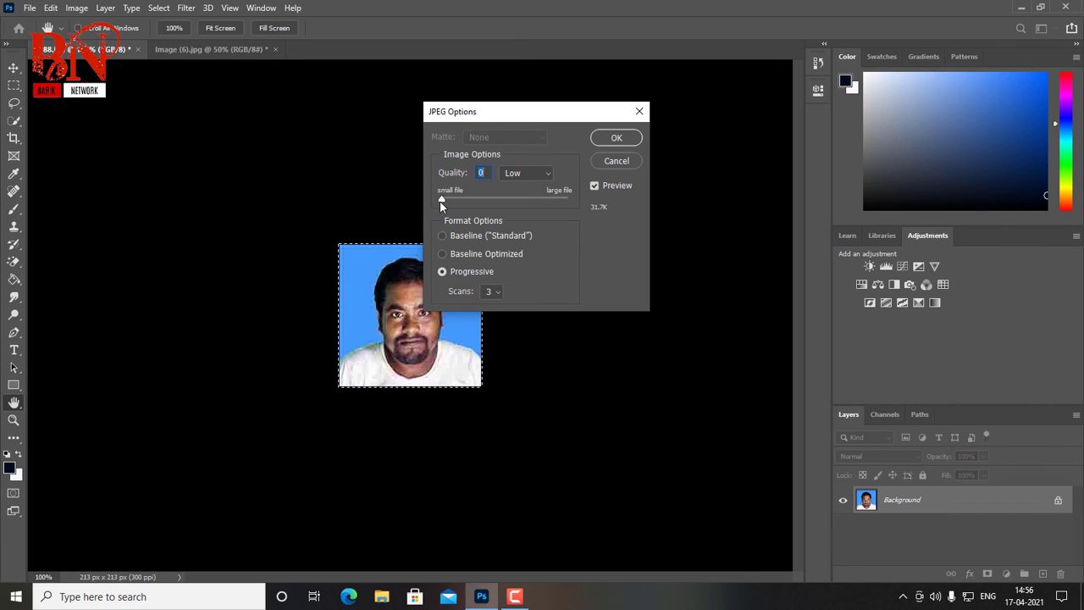
{"action": "left_click_drag", "start_coordinate": [440, 201], "coordinate": [478, 200]}
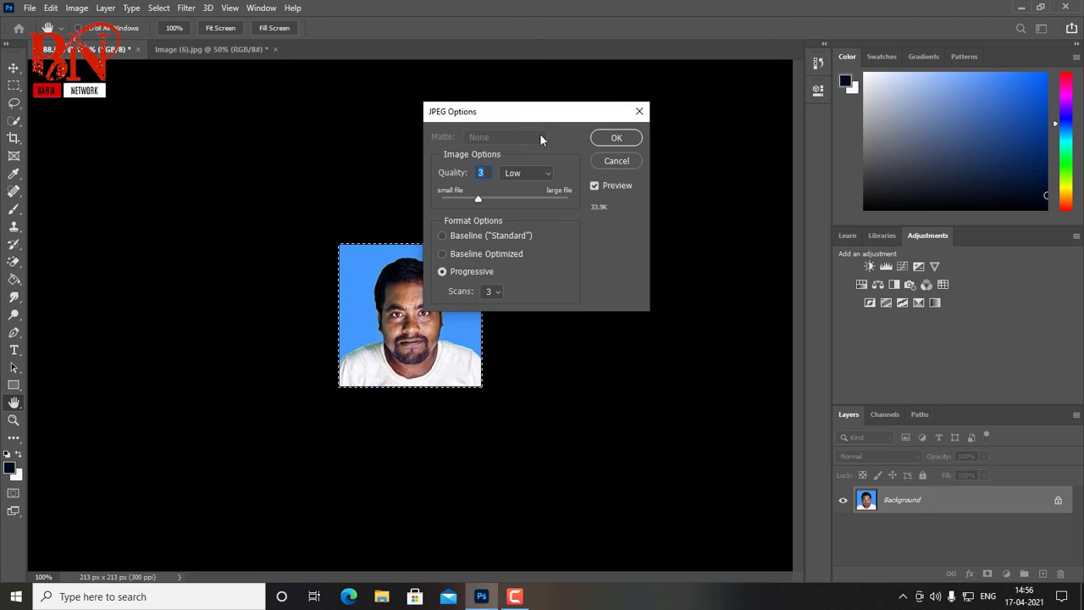
{"action": "left_click", "coordinate": [615, 137]}
{"action": "key", "text": "c"}
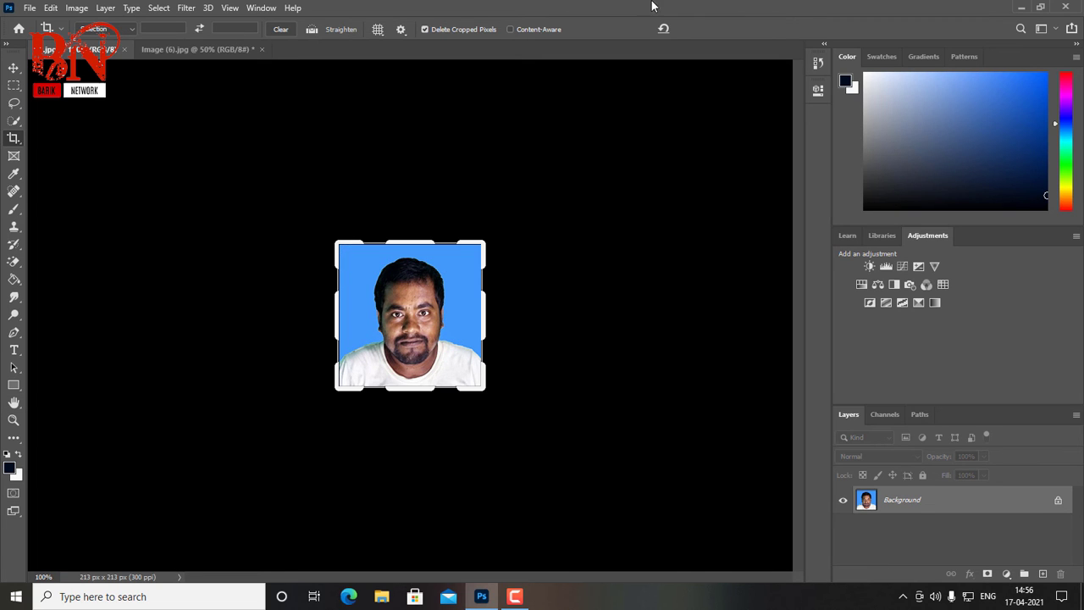
Check the file size of the saved portrait file 11 in its properties on the Desktop
{"action": "left_click", "coordinate": [1022, 7]}
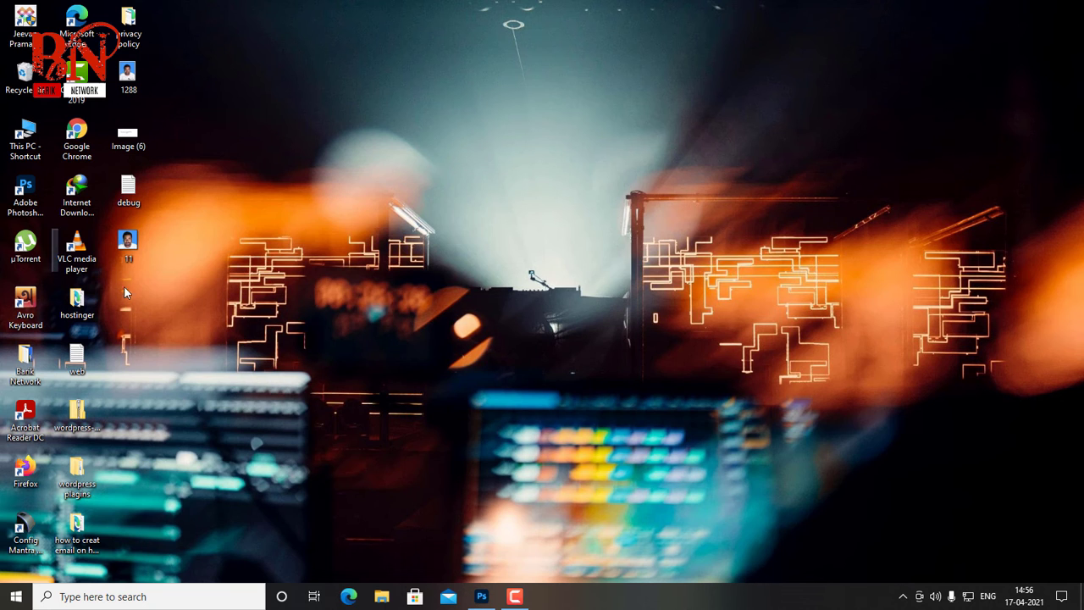
{"action": "right_click", "coordinate": [126, 245]}
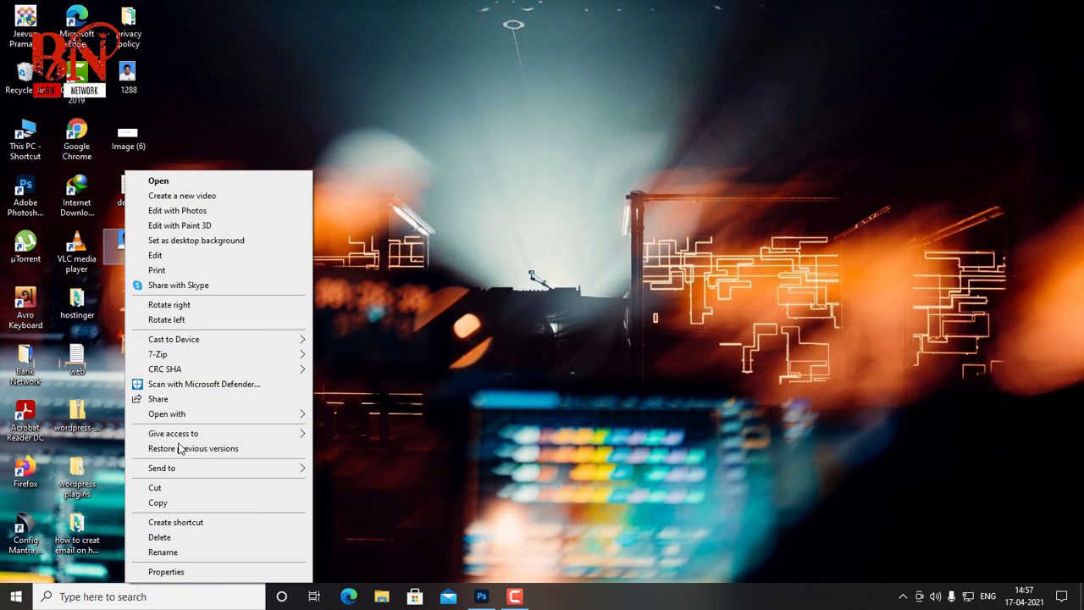
{"action": "left_click", "coordinate": [166, 572]}
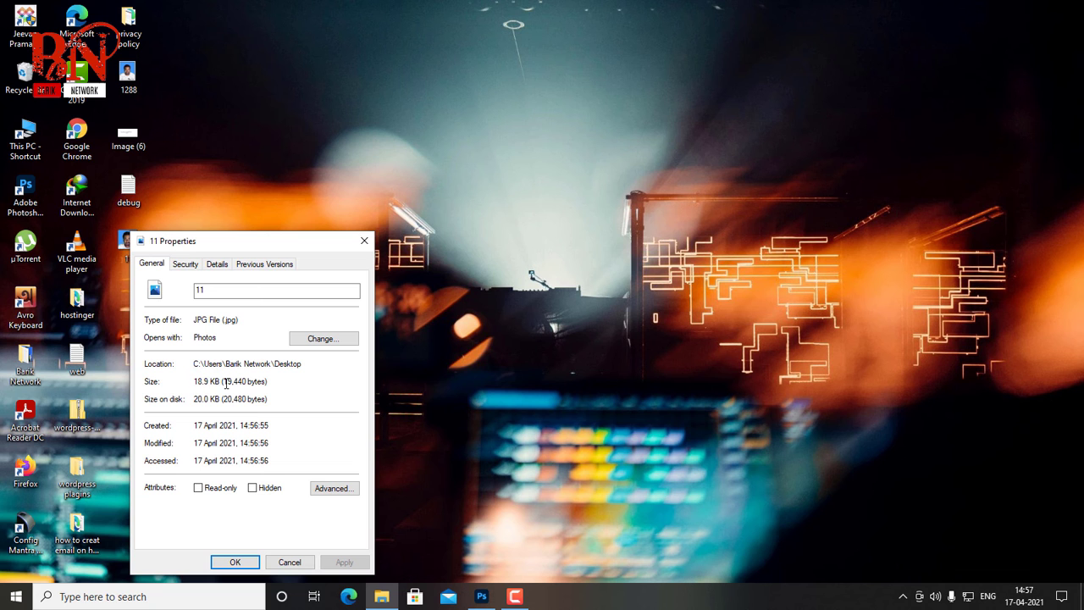
{"action": "left_click", "coordinate": [364, 241]}
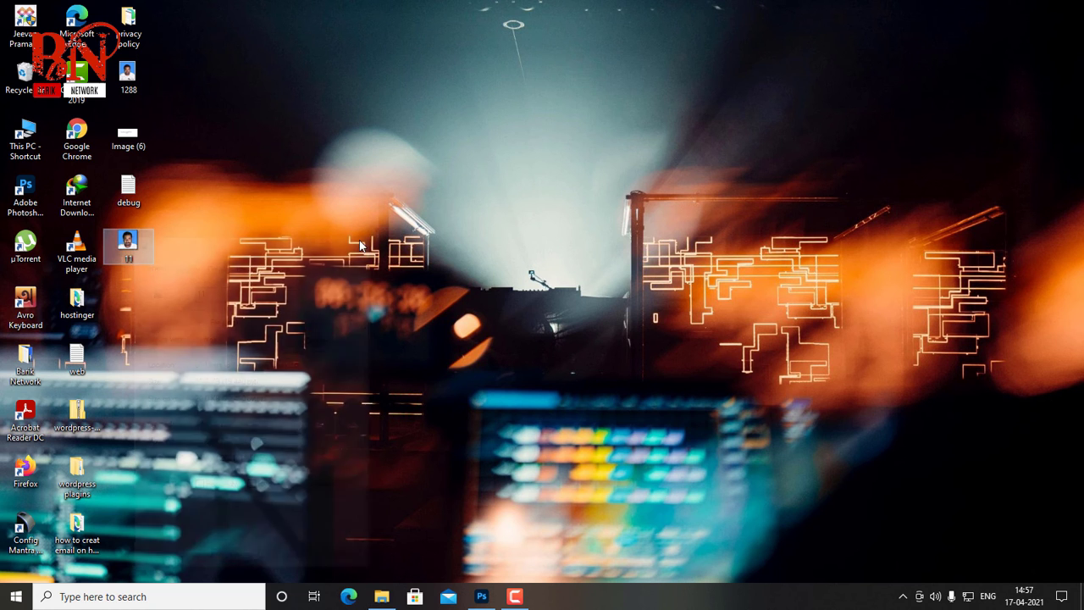
Return to Photoshop and save the cropped signature image on the computer's Desktop as a JPEG file named signature
{"action": "left_click", "coordinate": [481, 597]}
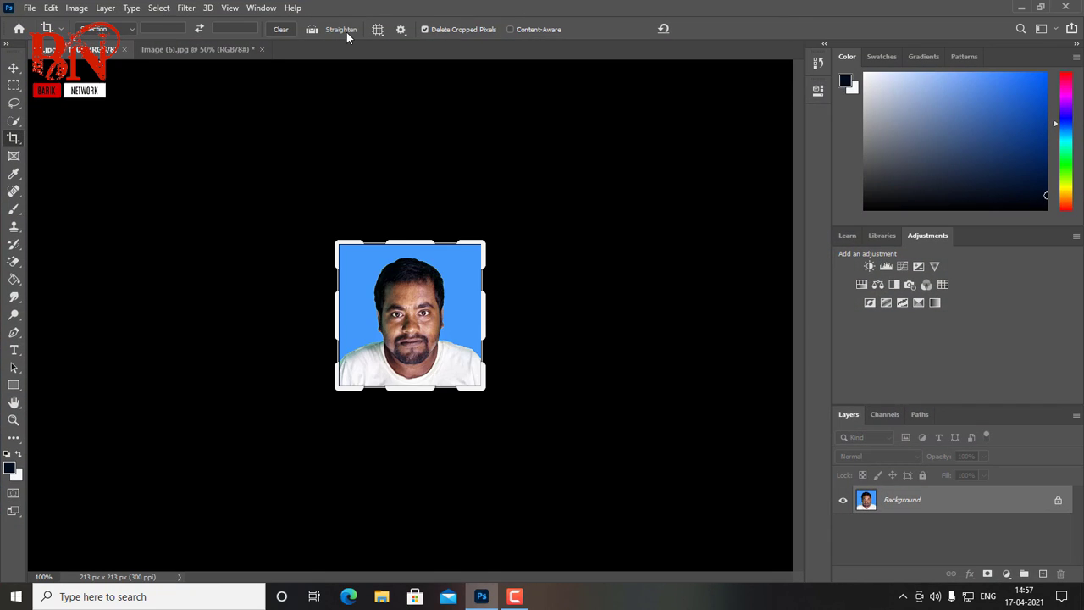
{"action": "left_click", "coordinate": [187, 54]}
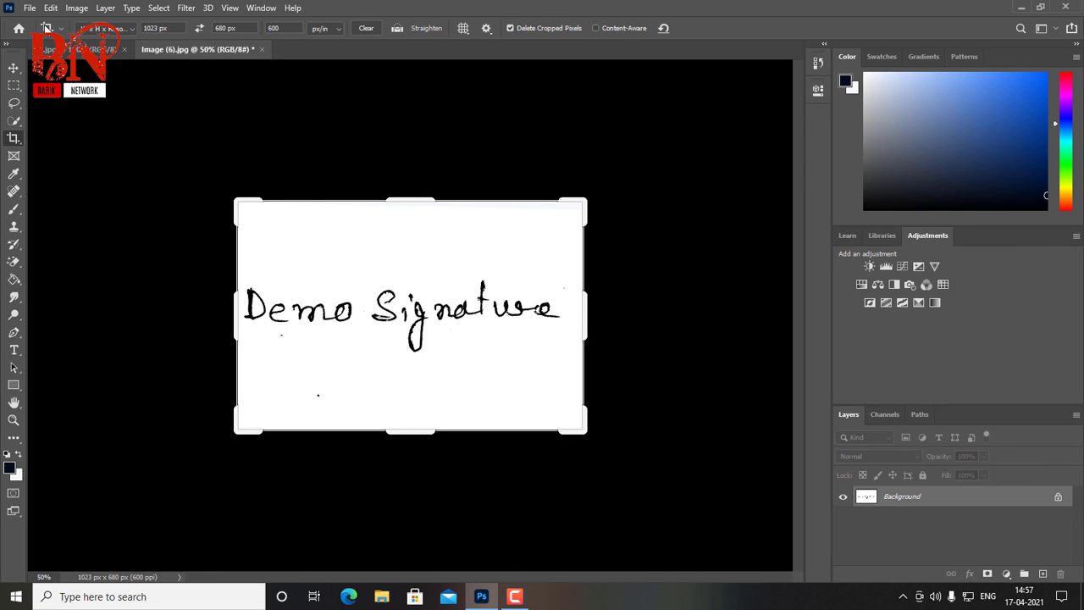
{"action": "left_click", "coordinate": [29, 7]}
{"action": "left_click", "coordinate": [56, 173]}
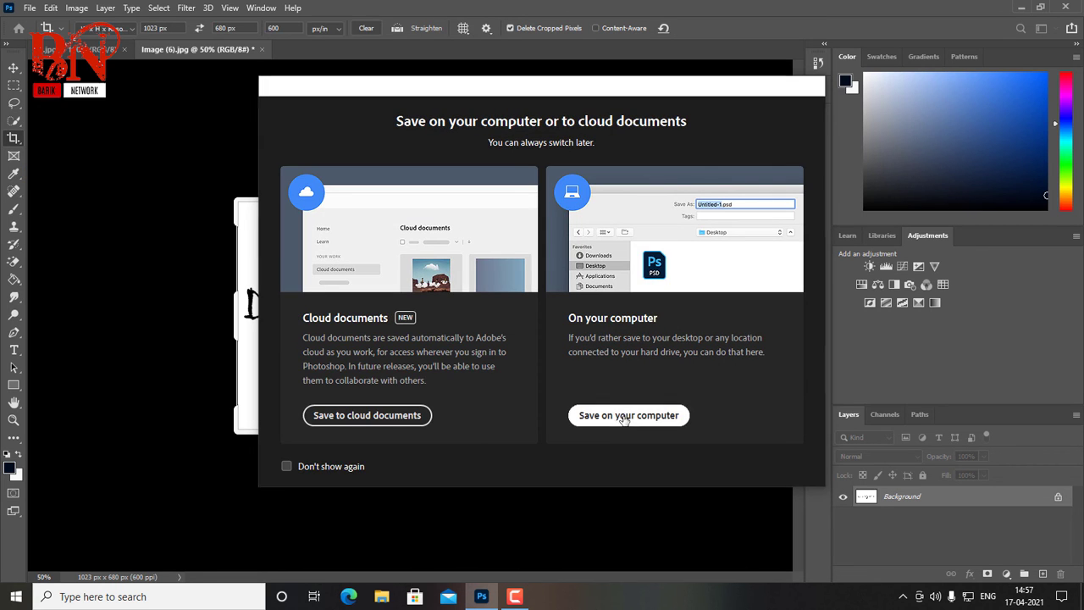
{"action": "left_click", "coordinate": [625, 419]}
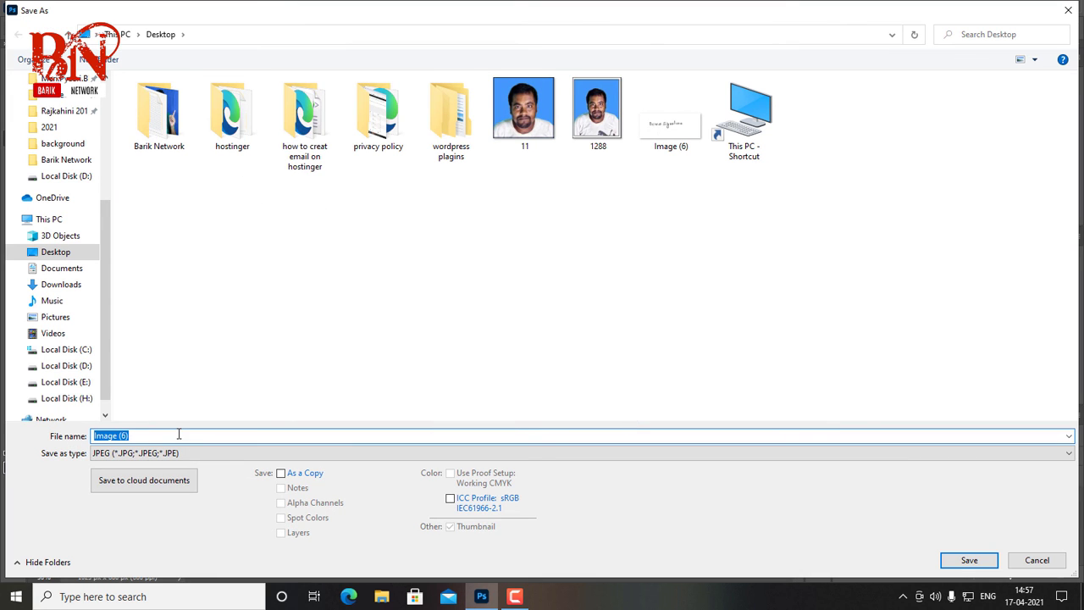
{"action": "left_click", "coordinate": [53, 252]}
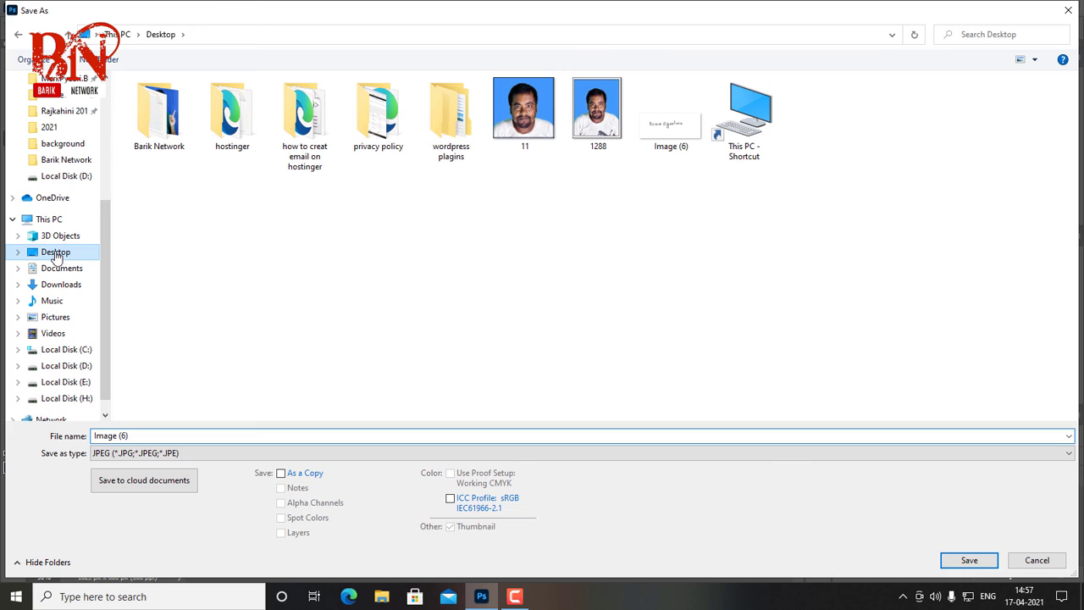
{"action": "left_click", "coordinate": [143, 435]}
{"action": "key", "text": "ctrl+a"}
{"action": "type", "text": "s"}
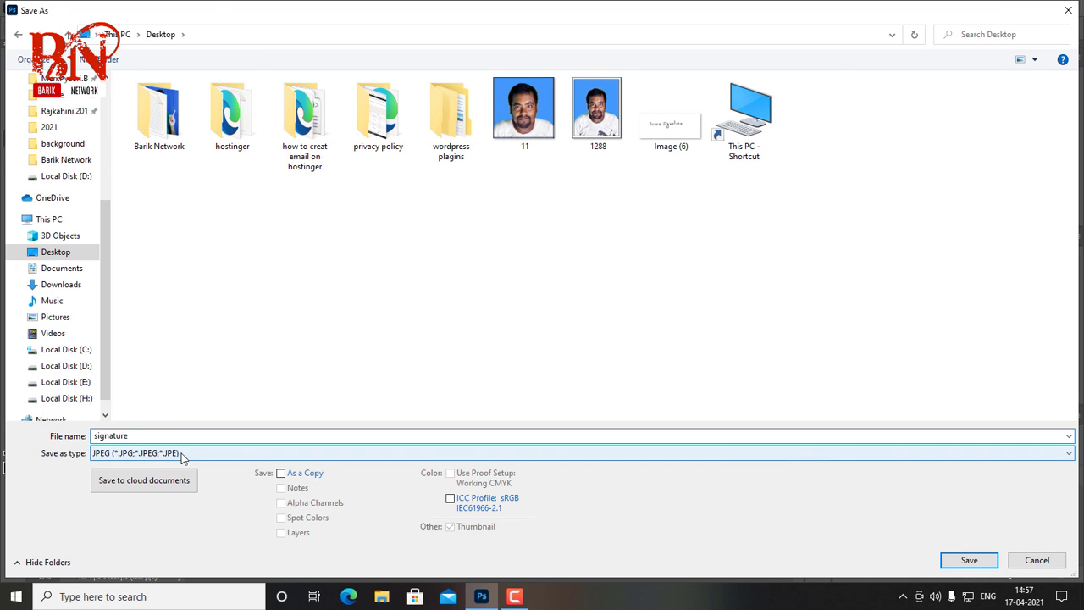
{"action": "left_click", "coordinate": [971, 563]}
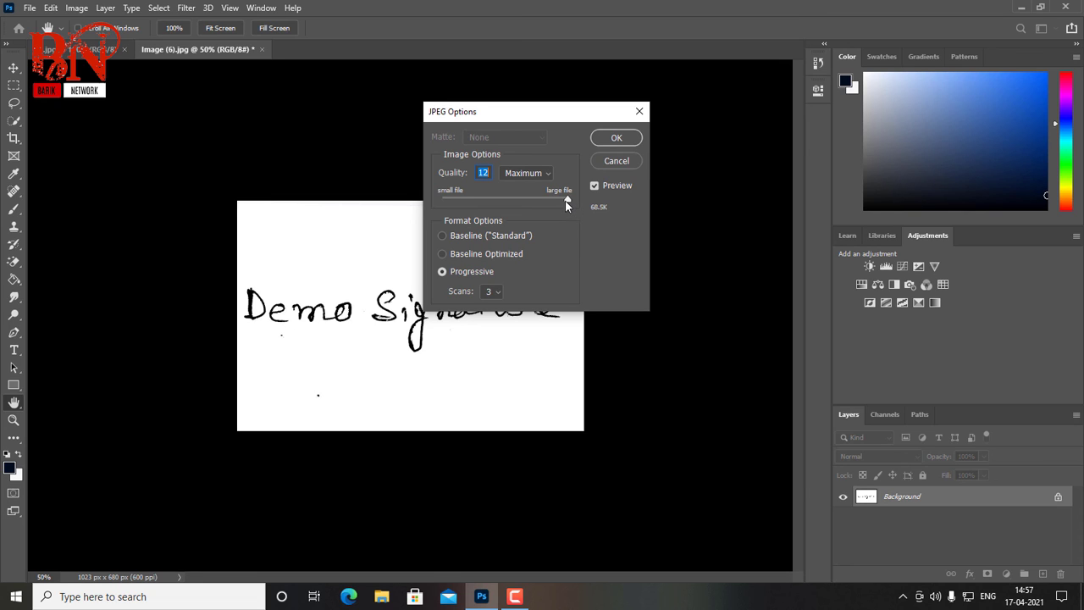
Lower the signature's JPEG quality from the maximum, keep the Progressive format, and finish saving
{"action": "left_click_drag", "start_coordinate": [565, 200], "coordinate": [538, 200]}
{"action": "left_click", "coordinate": [616, 138]}
{"action": "key", "text": "c"}
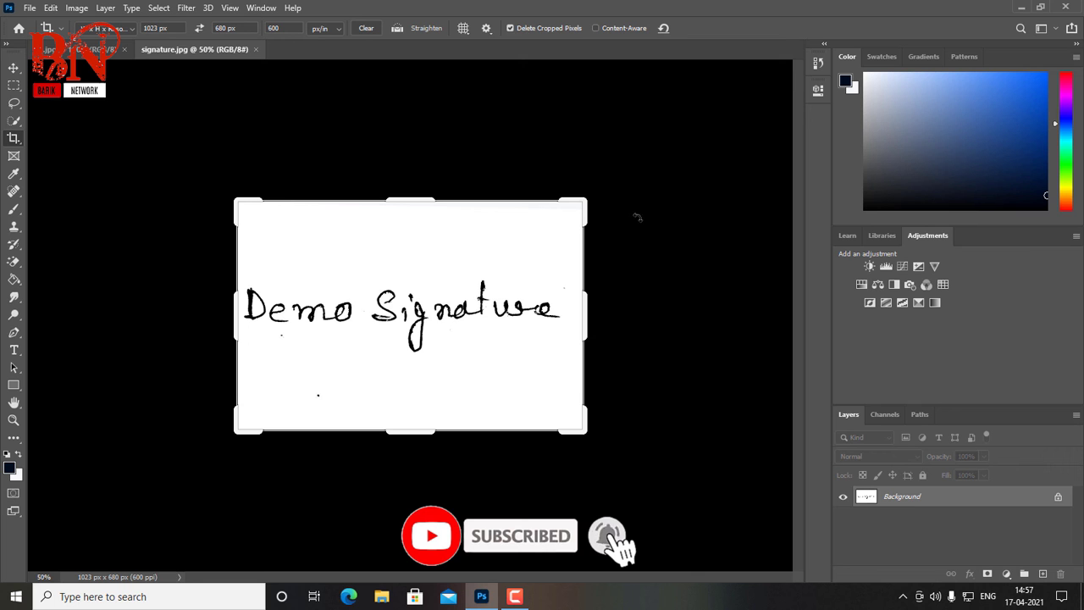
Check the file size of the saved signature file in its properties on the Desktop and return to Photoshop
{"action": "left_click", "coordinate": [1024, 8]}
{"action": "right_click", "coordinate": [129, 312]}
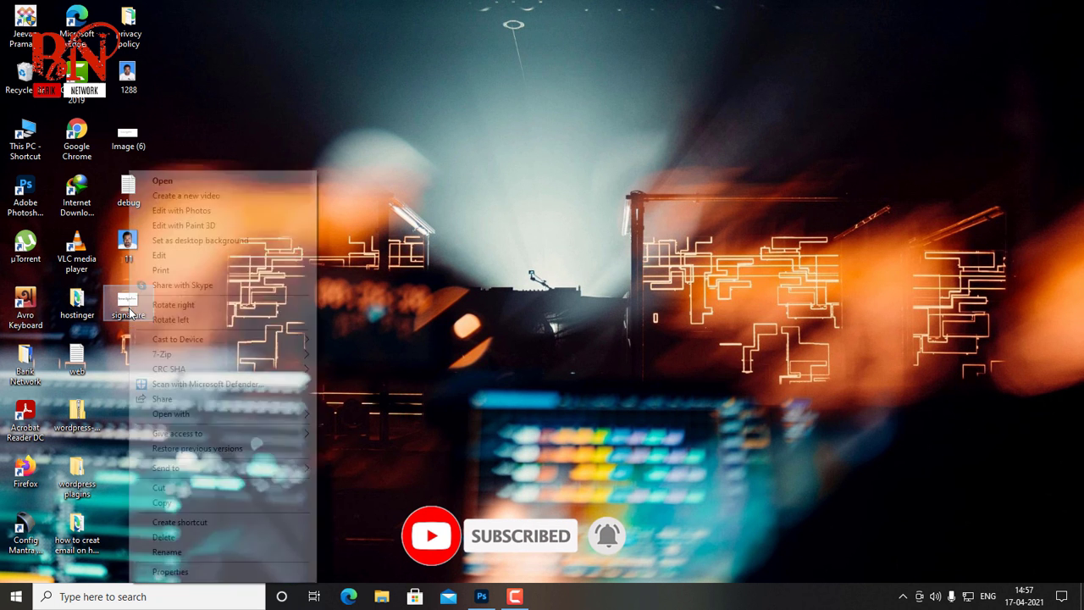
{"action": "left_click", "coordinate": [174, 572]}
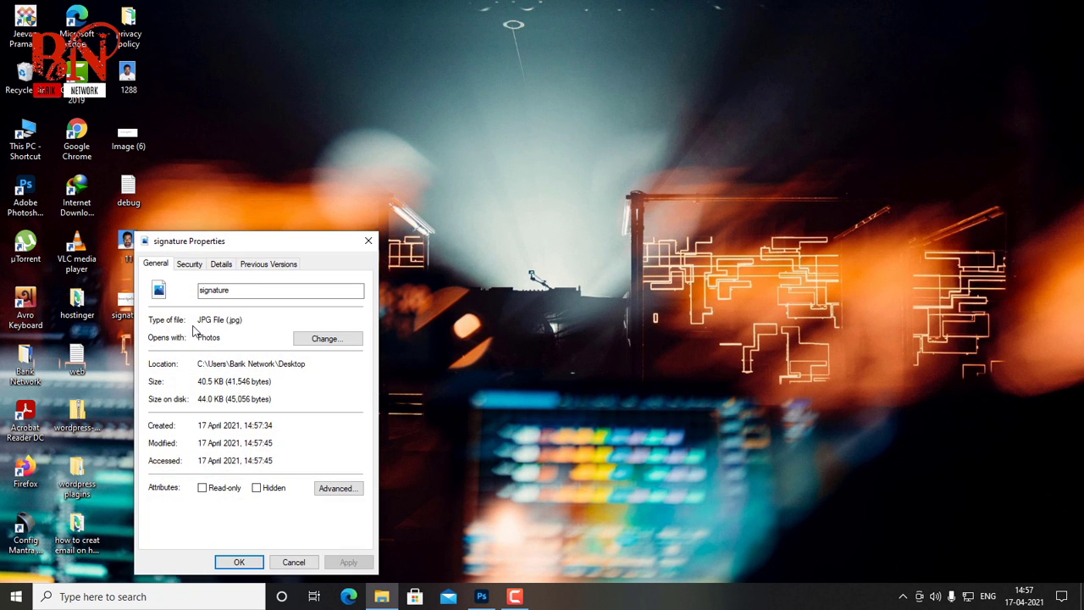
{"action": "left_click", "coordinate": [367, 241]}
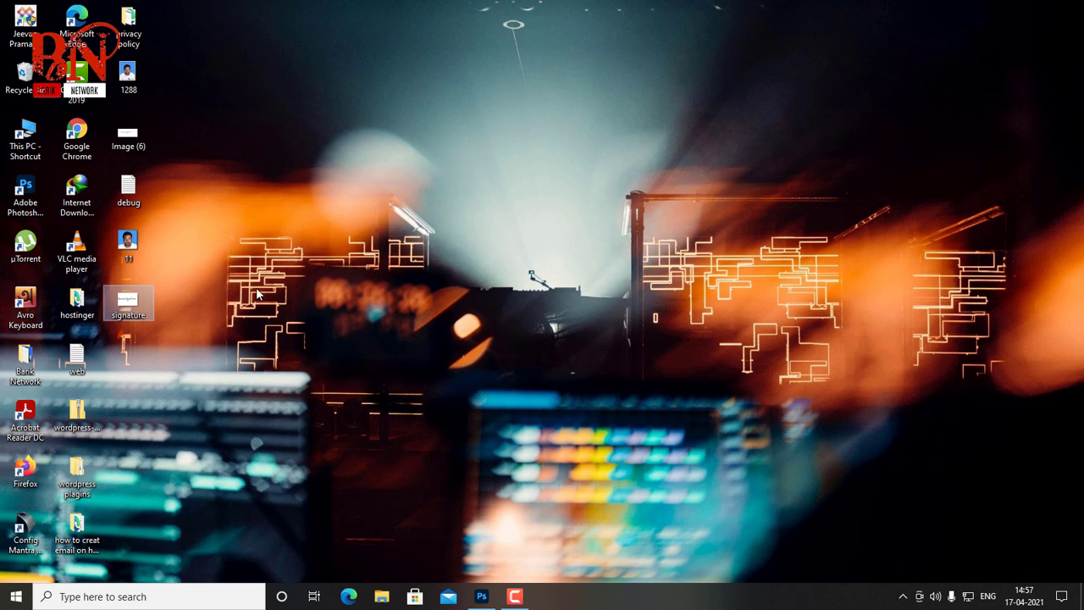
{"action": "left_click", "coordinate": [481, 597]}
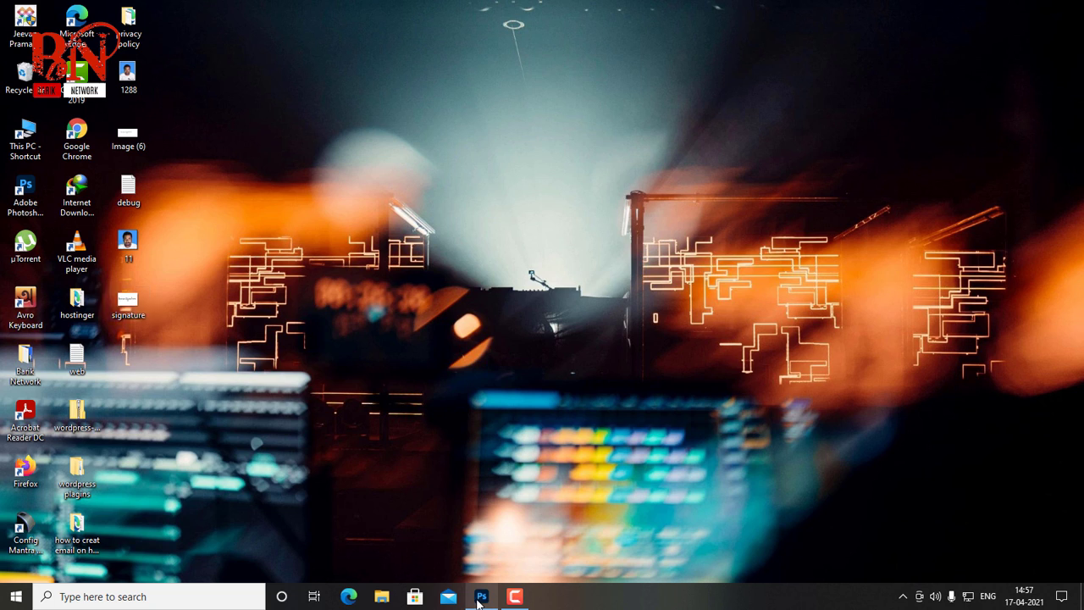